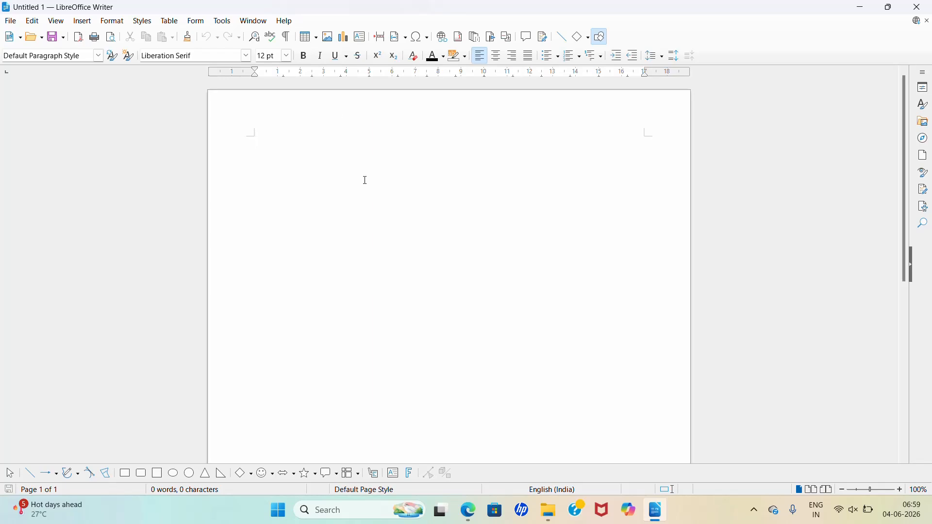
Step: Switch to the Edge browser and look through the featured and uploaded videos on the SKILLS POINTS YouTube channel page
click(470, 509)
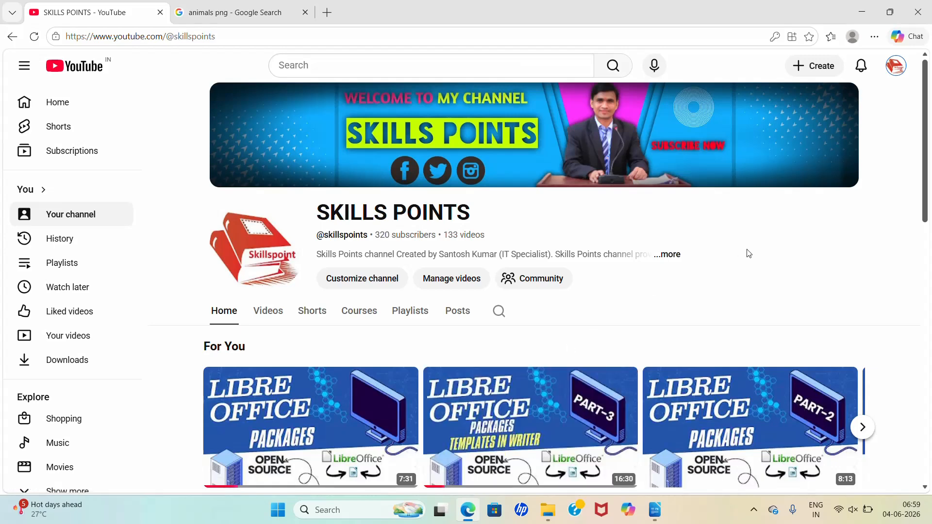
scroll(749, 253, down, 1)
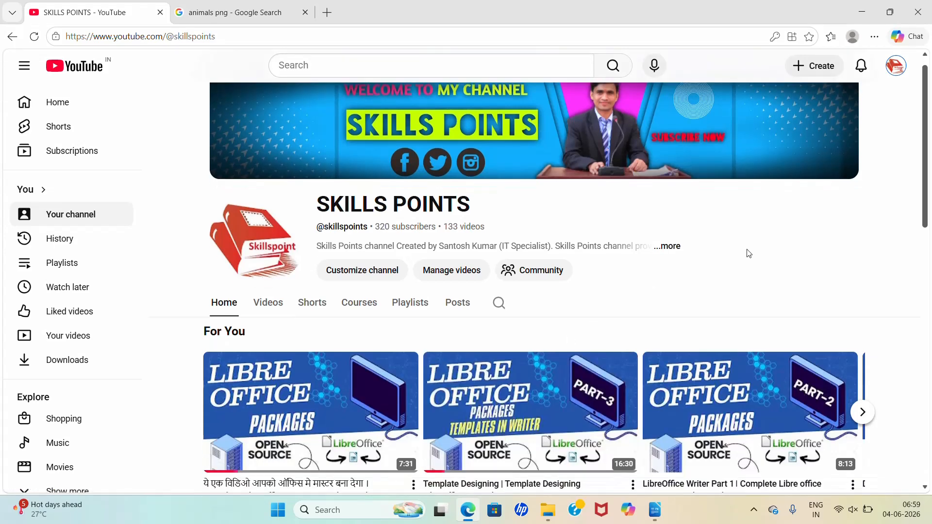
scroll(749, 253, up, 1)
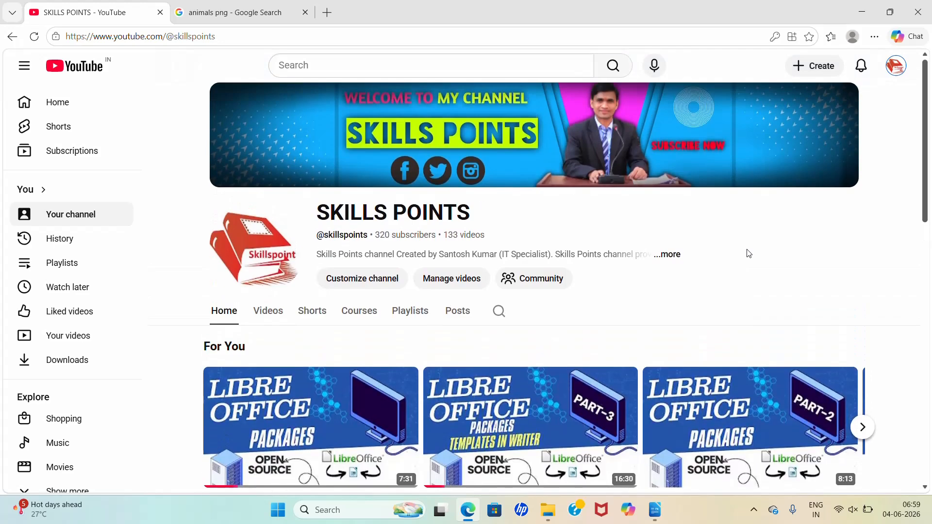
scroll(750, 254, down, 2)
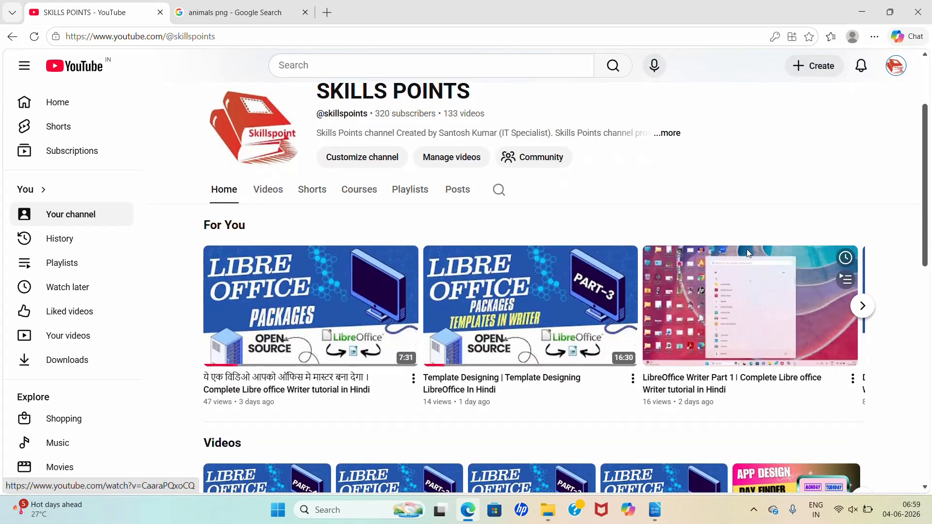
mouse_move(629, 277)
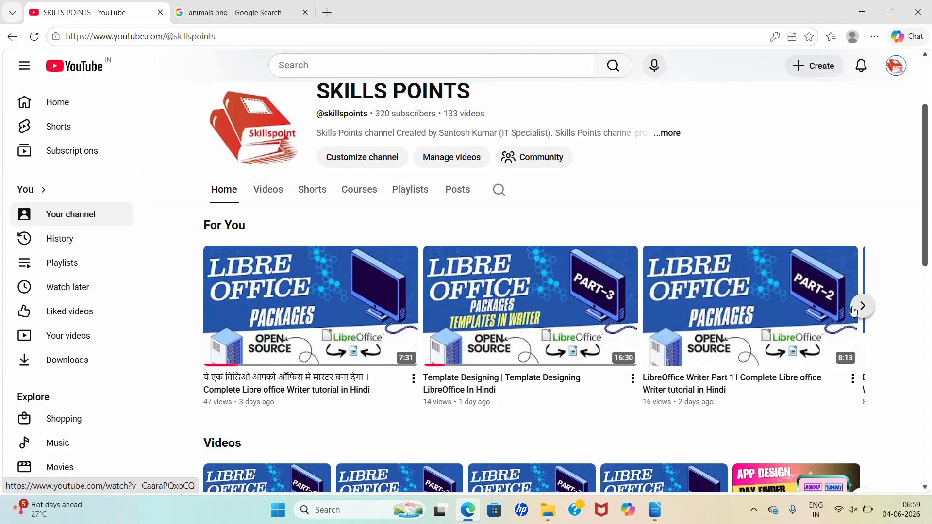
click(862, 307)
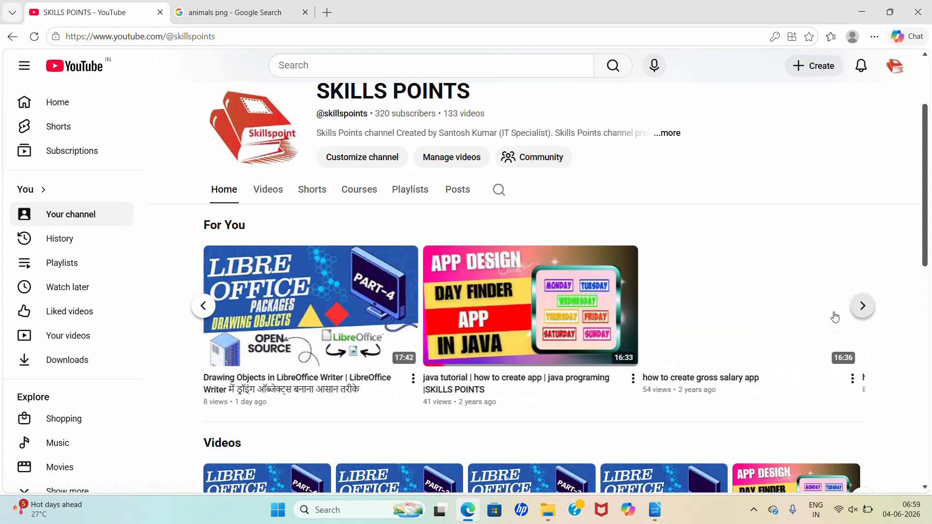
click(202, 306)
mouse_move(598, 319)
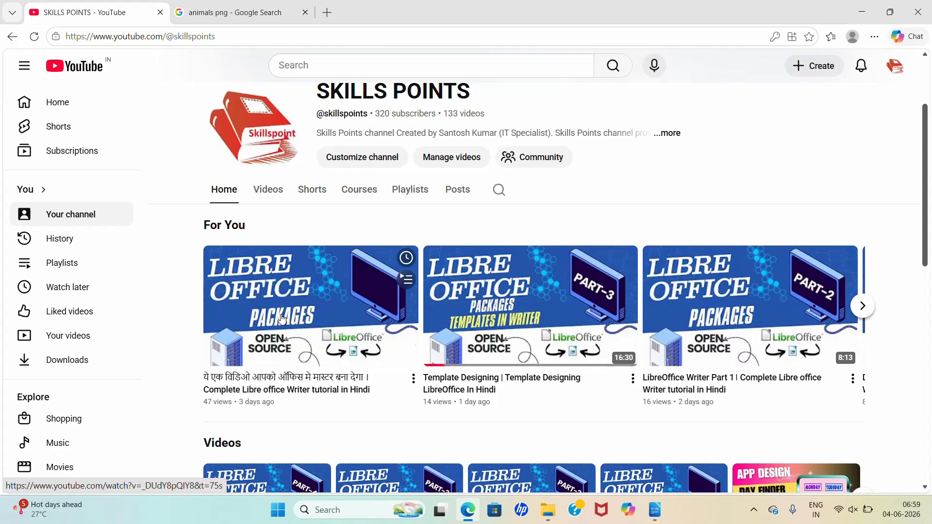
scroll(282, 318, down, 3)
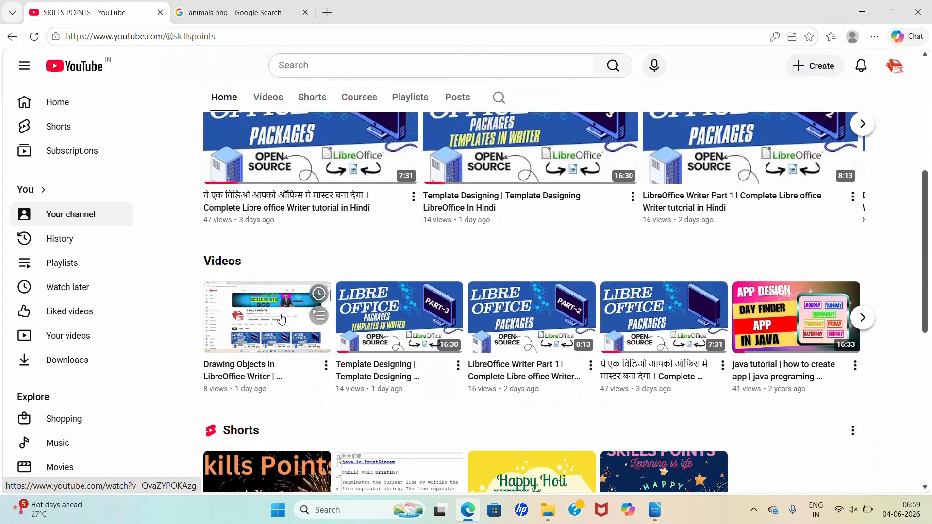
scroll(282, 318, down, 2)
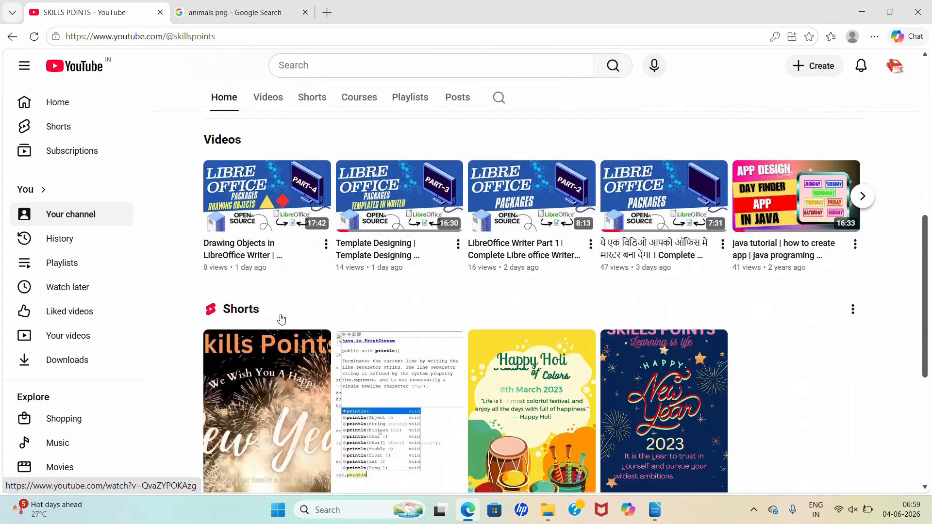
scroll(282, 318, up, 2)
scroll(282, 319, up, 4)
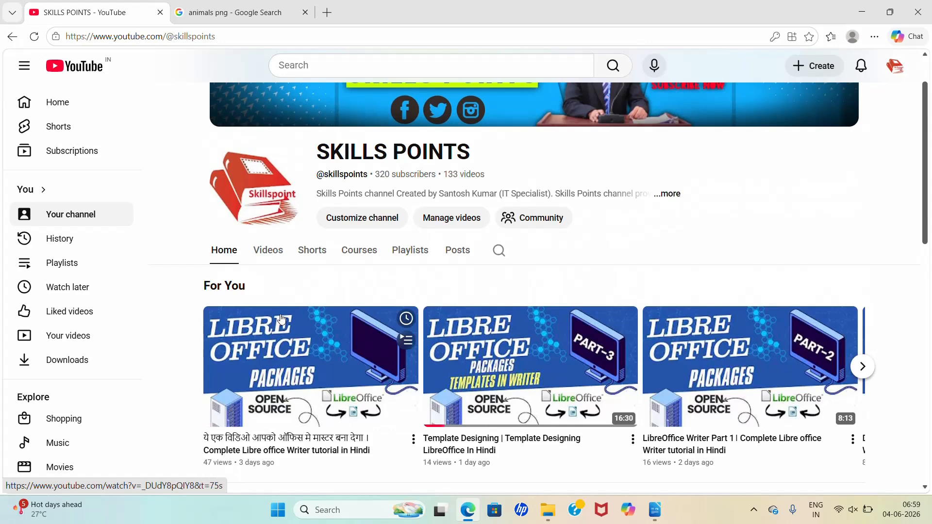
scroll(282, 319, up, 1)
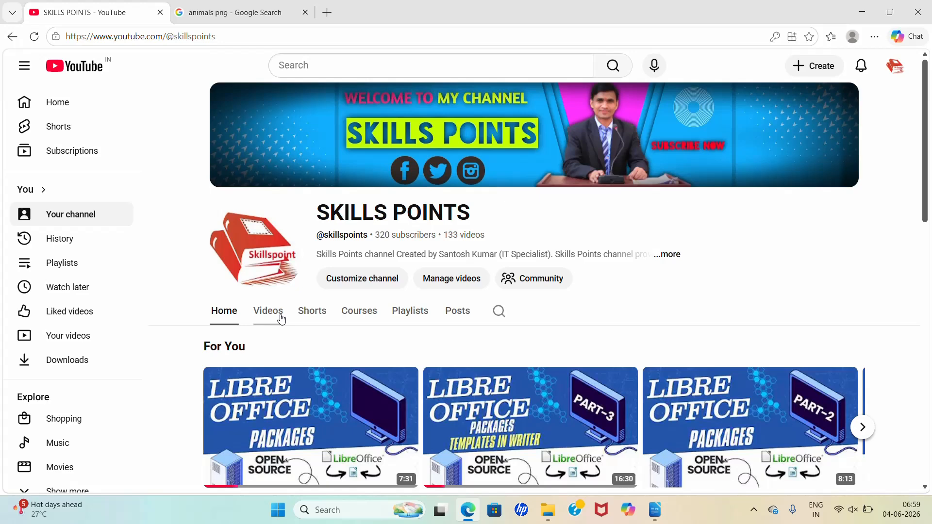
Step: Switch back to LibreOffice Writer and write the 28 pt heading "Images in writer" with a new line below it
click(655, 510)
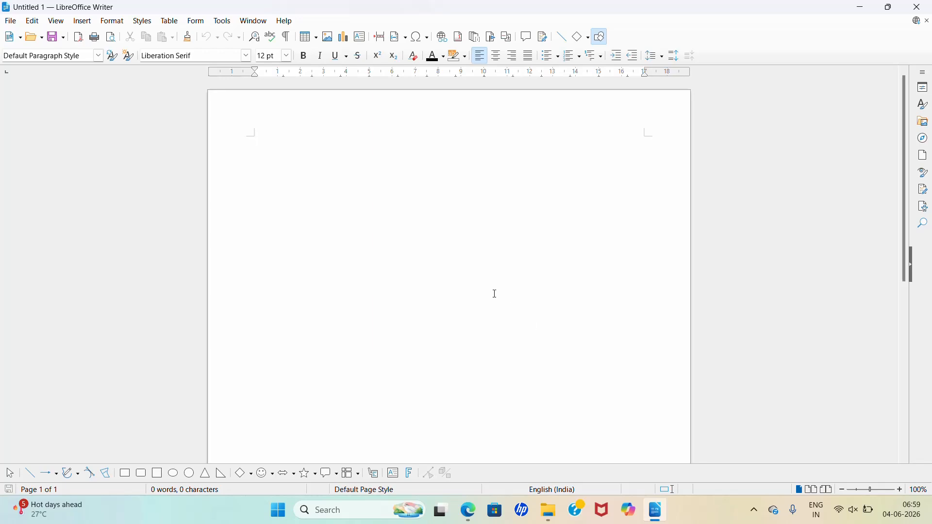
click(287, 56)
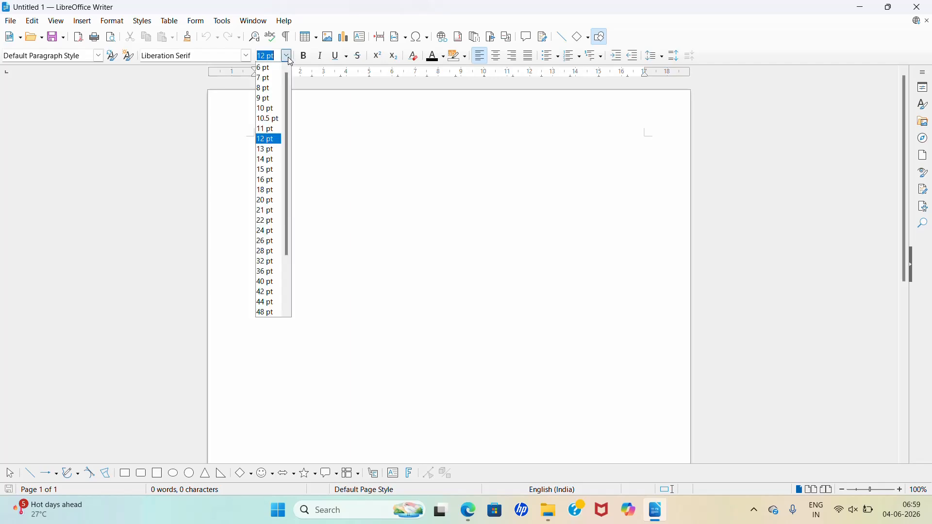
click(267, 251)
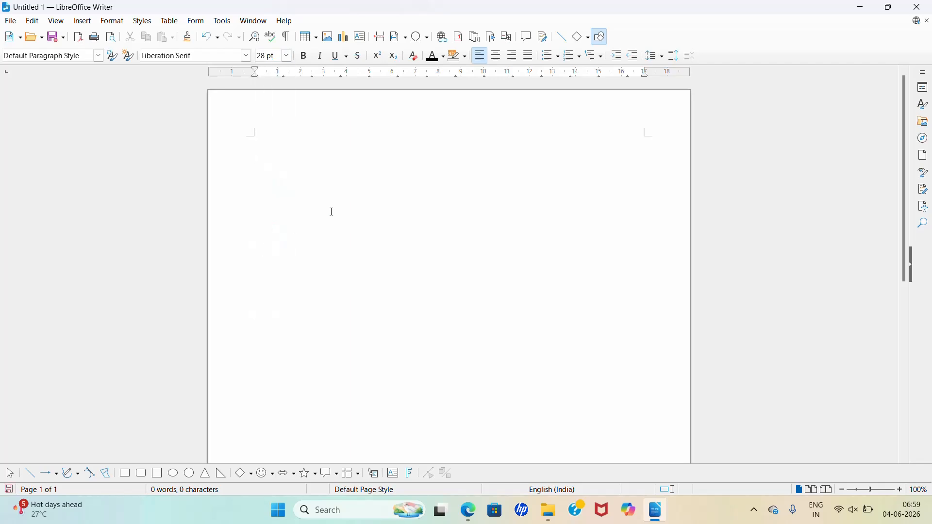
text(ima)
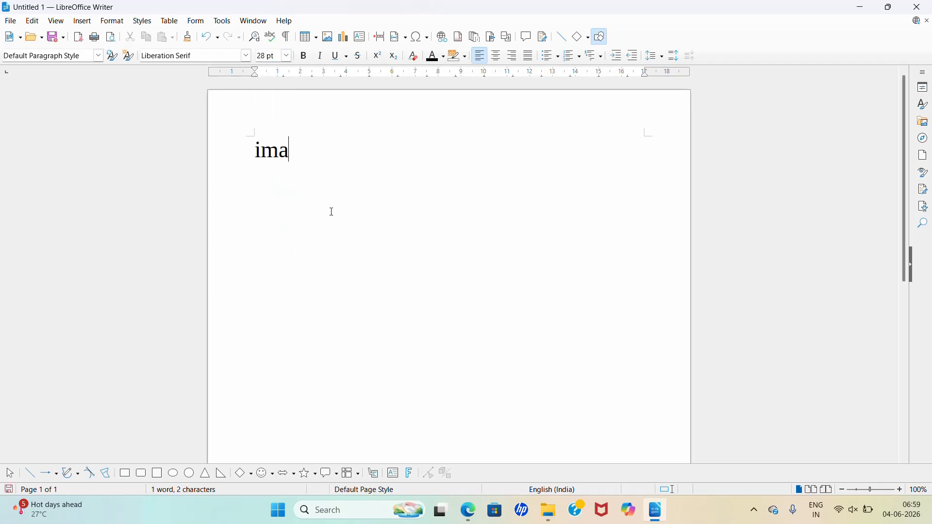
text(ges in wrir)
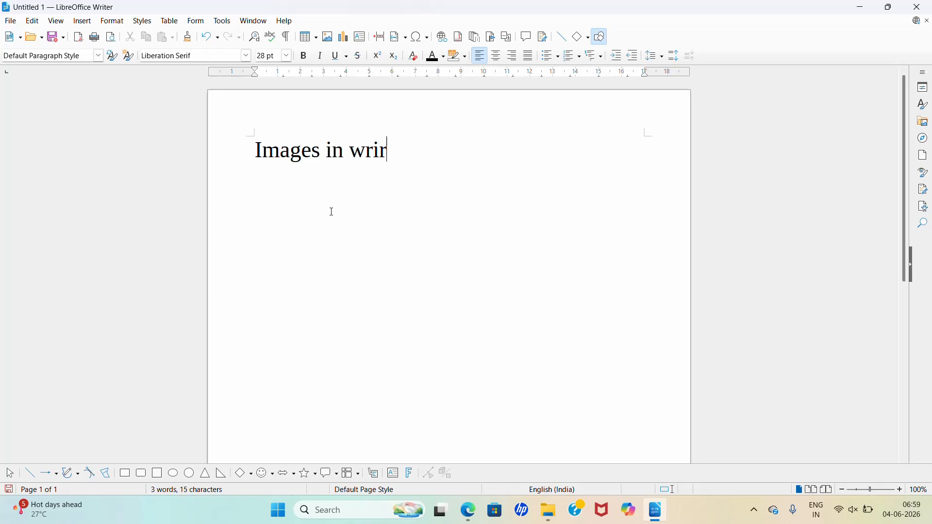
key(BackSpace)
text(ter)
key(Return)
Step: Open the Insert Image dialog and browse to the Downloads folder
click(328, 37)
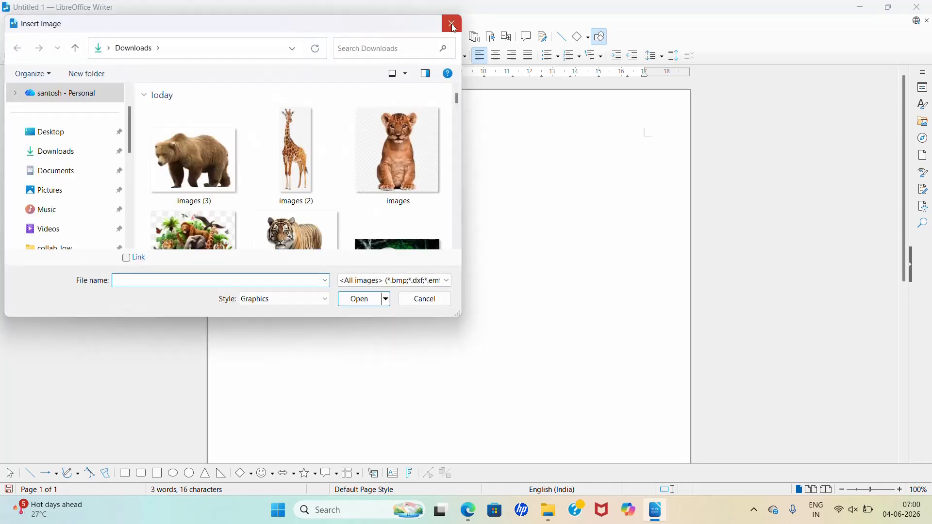
click(454, 28)
click(328, 37)
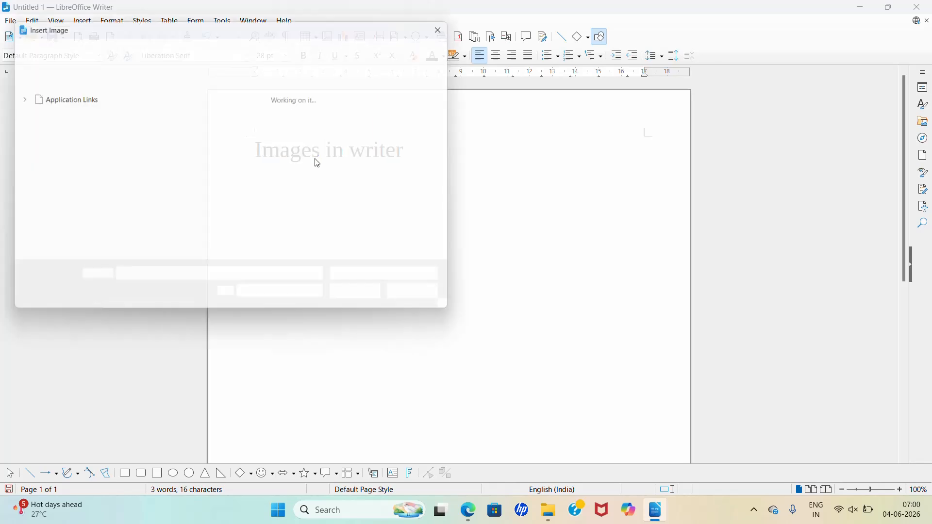
drag(122, 18, 243, 27)
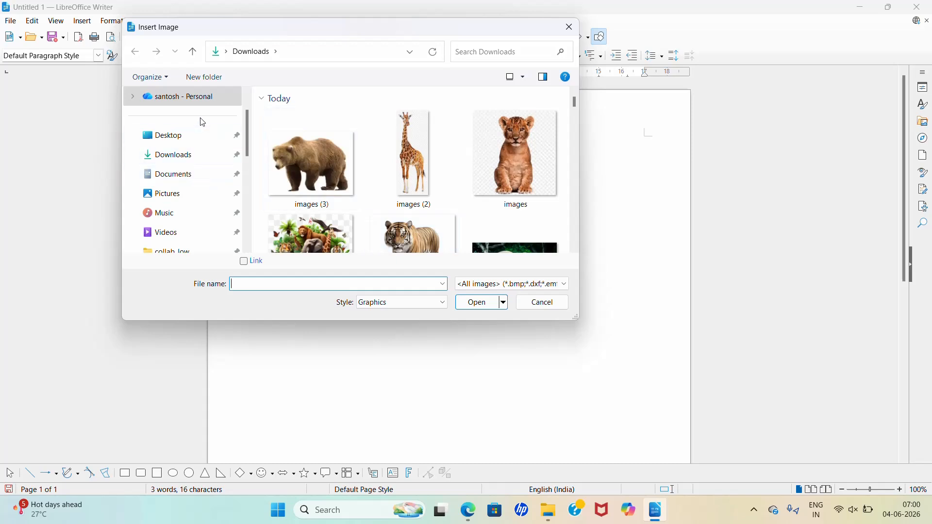
scroll(195, 141, down, 5)
scroll(193, 192, down, 3)
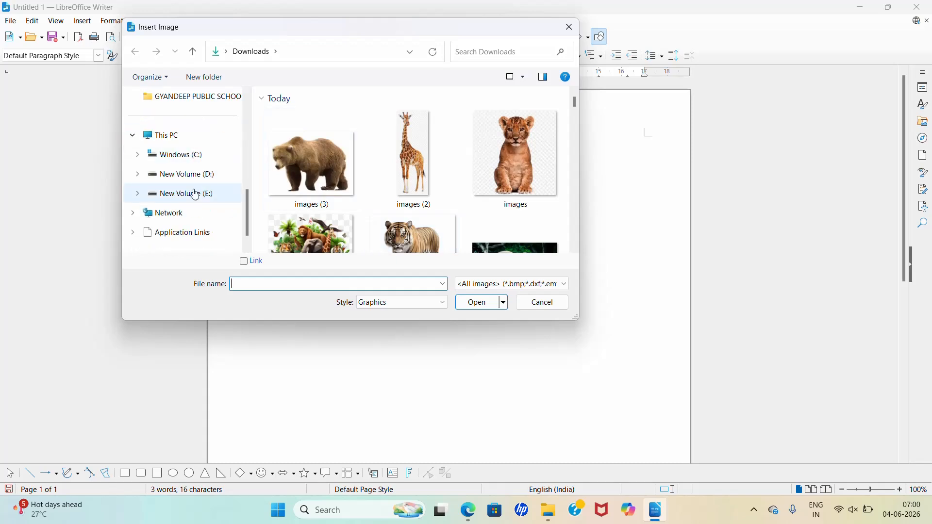
scroll(196, 194, up, 8)
click(179, 183)
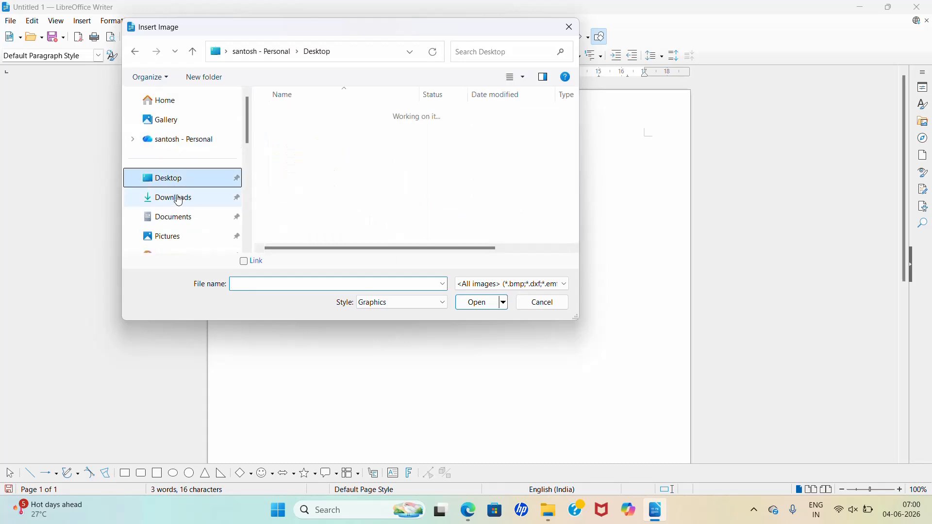
click(179, 202)
click(180, 218)
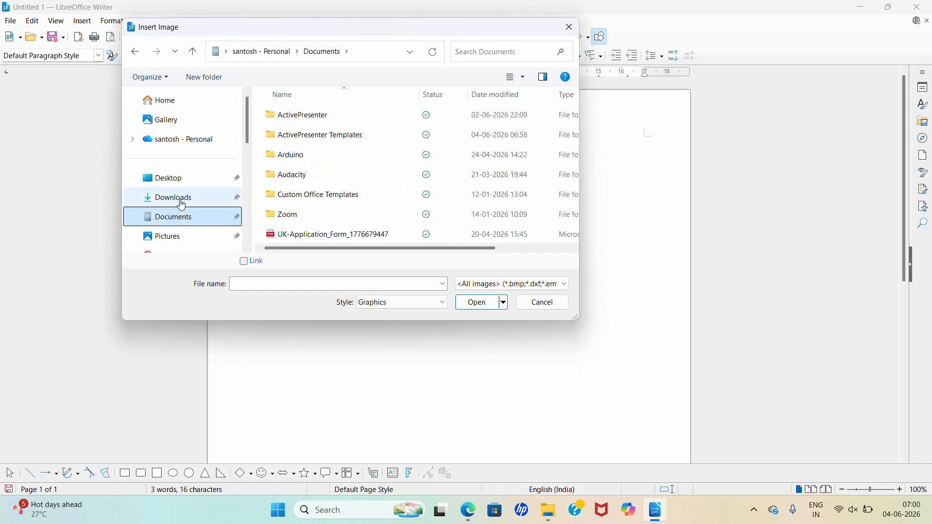
click(182, 202)
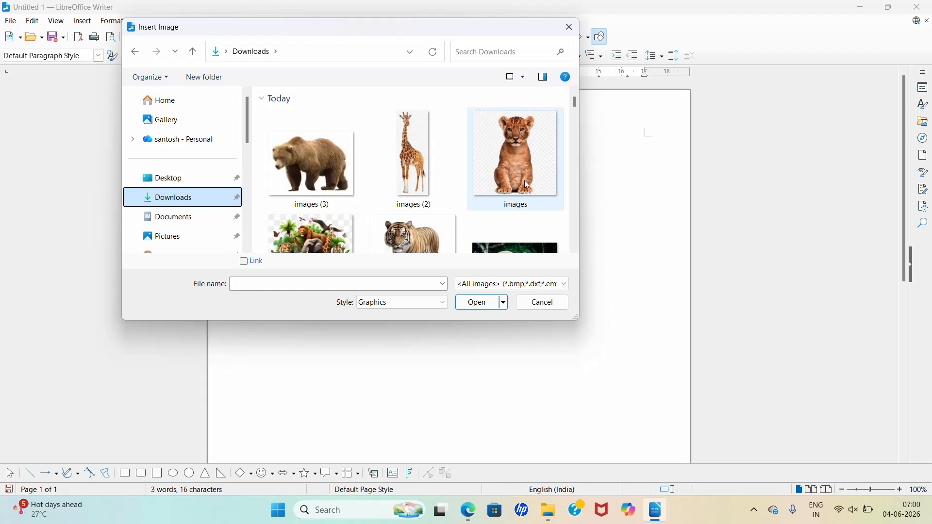
Step: Insert the walking tiger picture from Downloads below the heading and move it slightly downward
scroll(488, 207, down, 2)
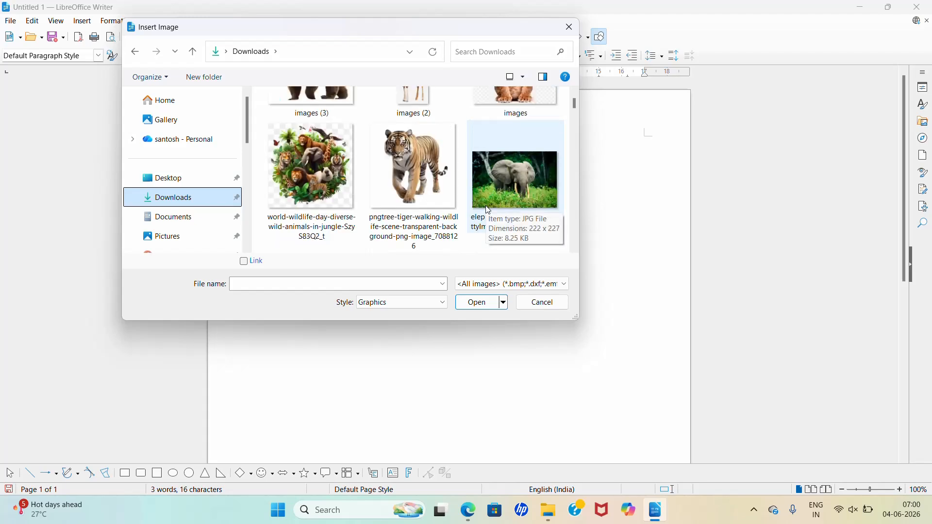
scroll(488, 210, up, 2)
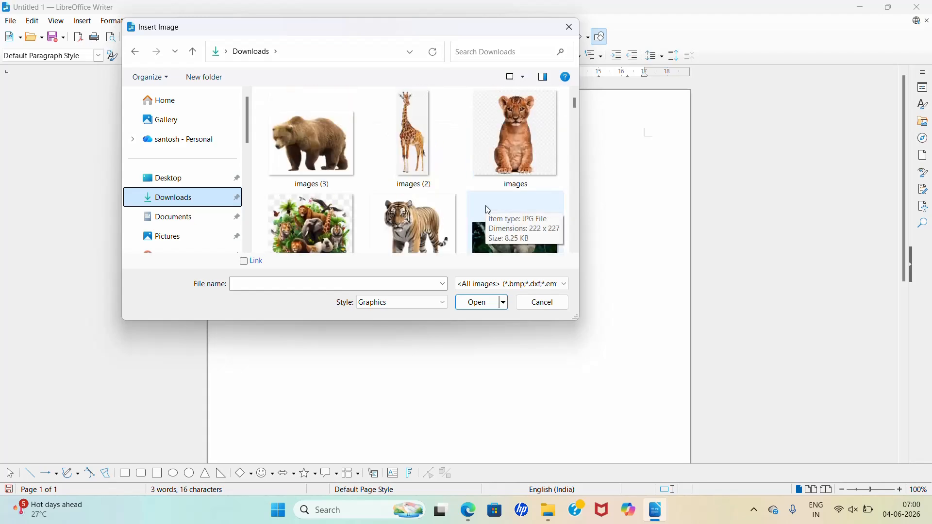
click(435, 210)
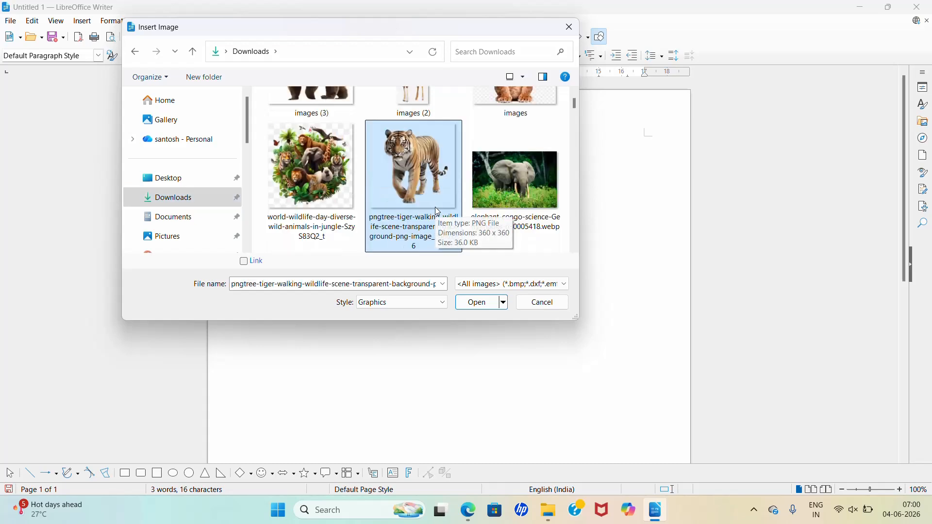
click(477, 303)
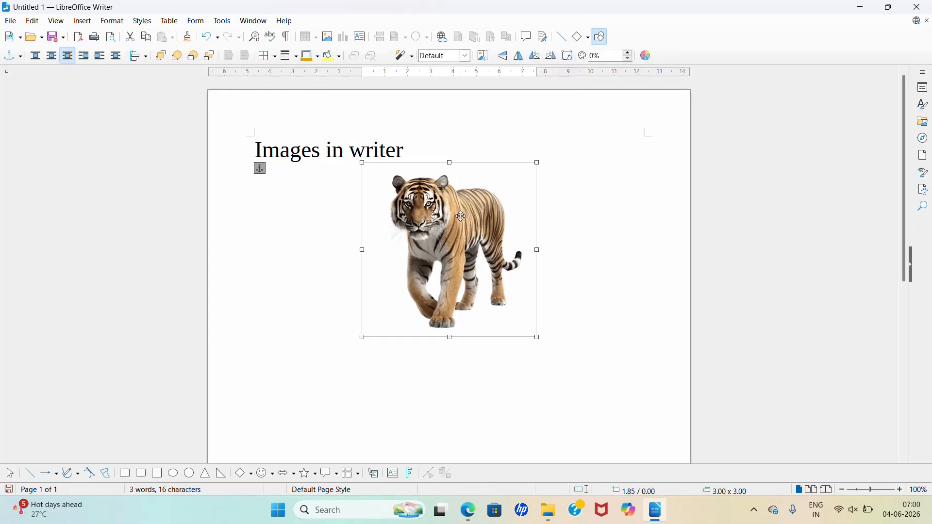
drag(440, 219, 438, 230)
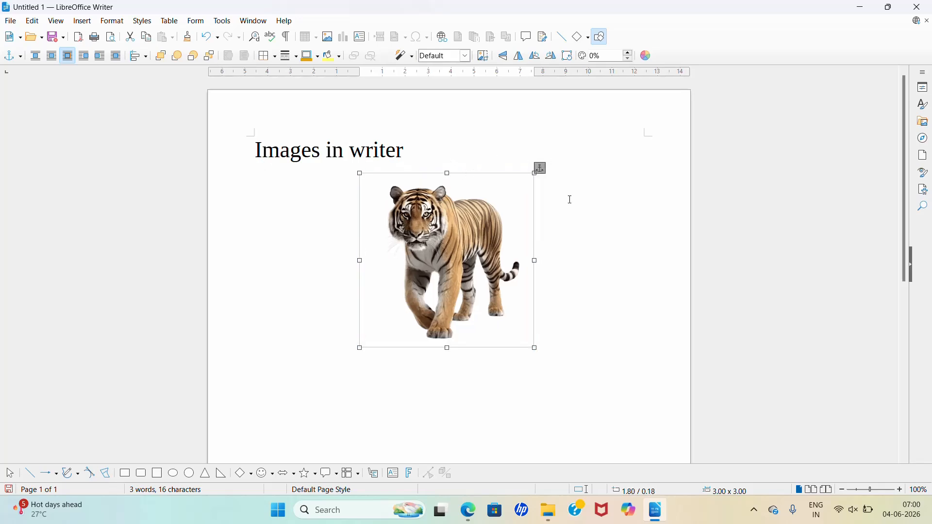
click(591, 327)
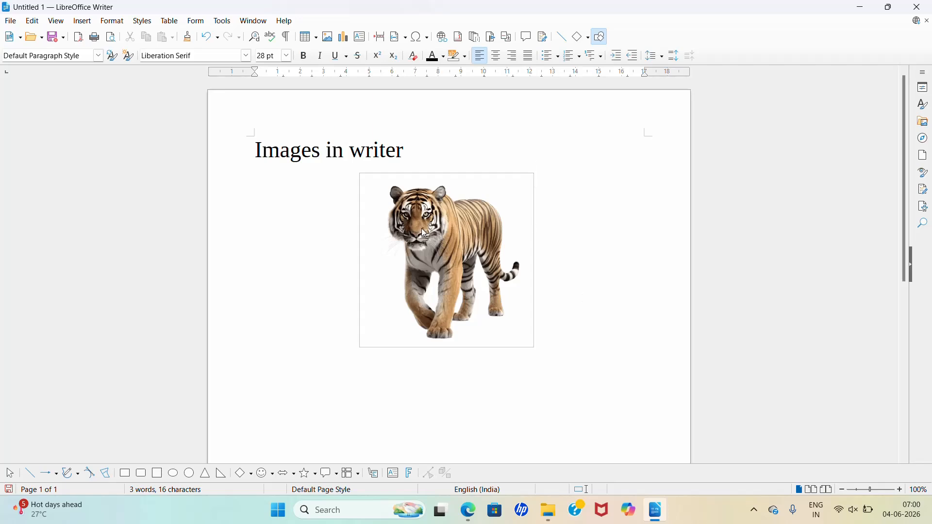
Step: Select the tiger picture and shrink it proportionally from its corner to about 1.80 x 1.80
click(436, 258)
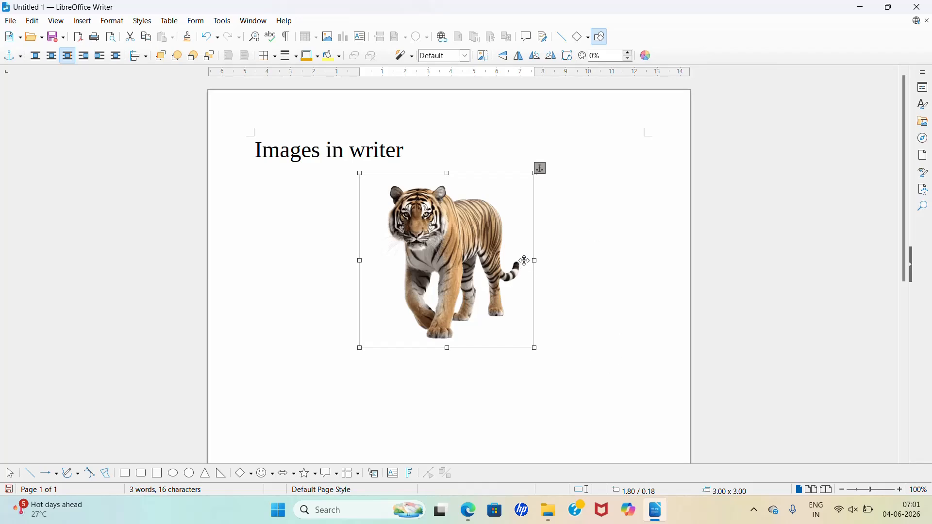
click(563, 262)
click(479, 264)
click(544, 268)
click(465, 291)
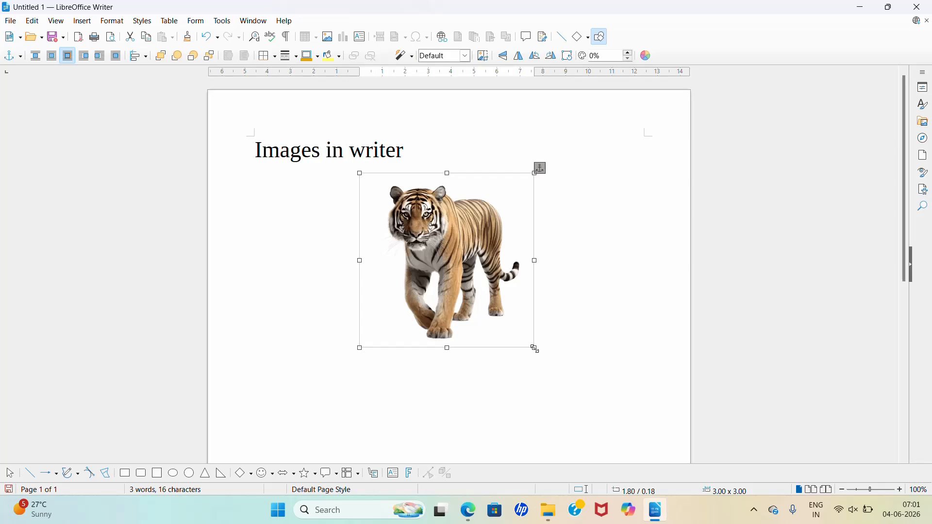
drag(535, 350, 465, 274)
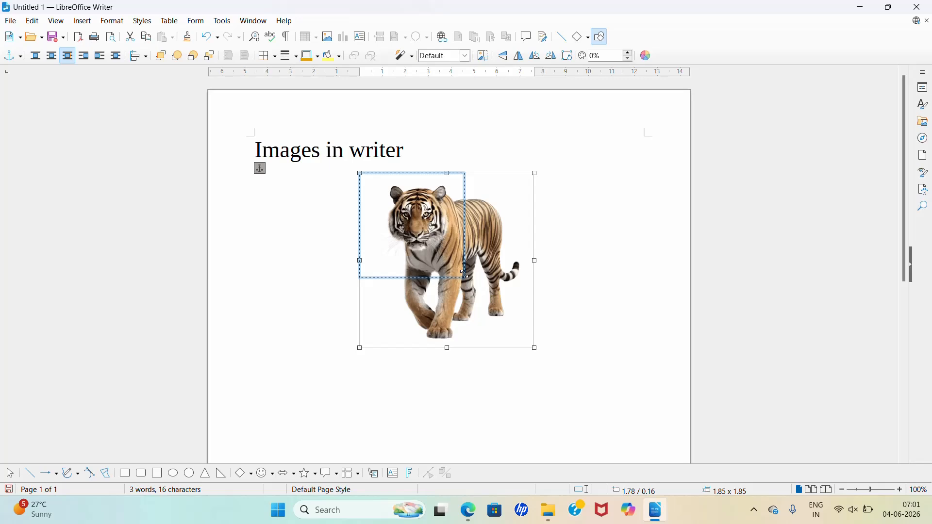
drag(464, 275, 465, 275)
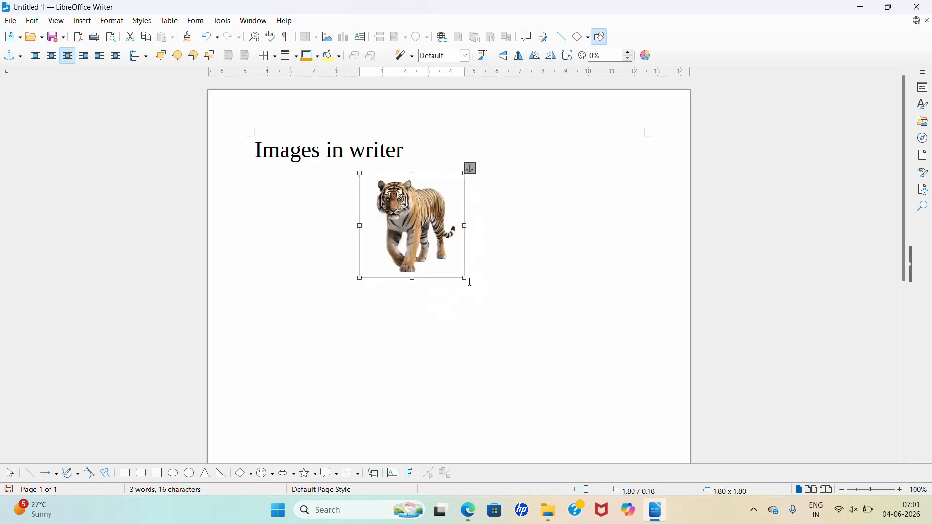
click(459, 322)
click(437, 266)
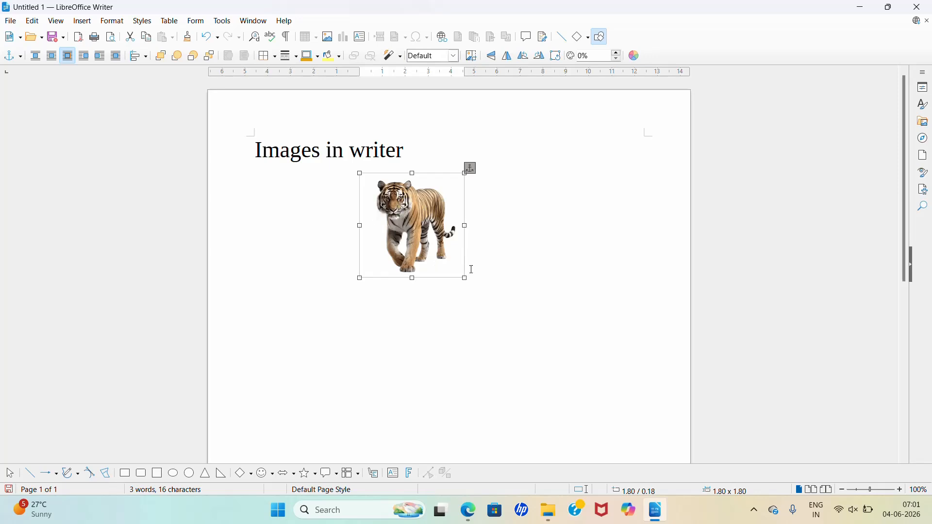
Step: Enlarge the tiger picture to about 3.02 x 3.02, and narrow and shorten it to about 2.05 x 1.77
drag(466, 279, 535, 344)
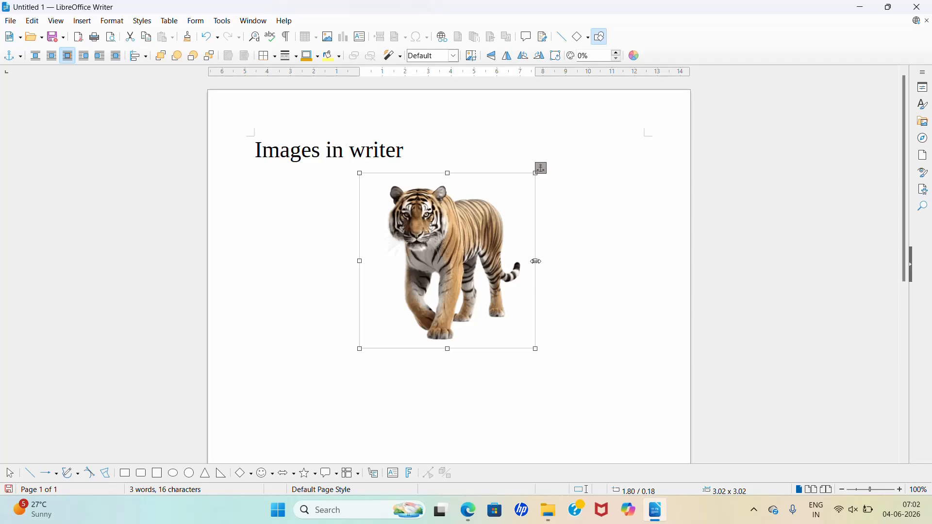
drag(536, 261, 478, 261)
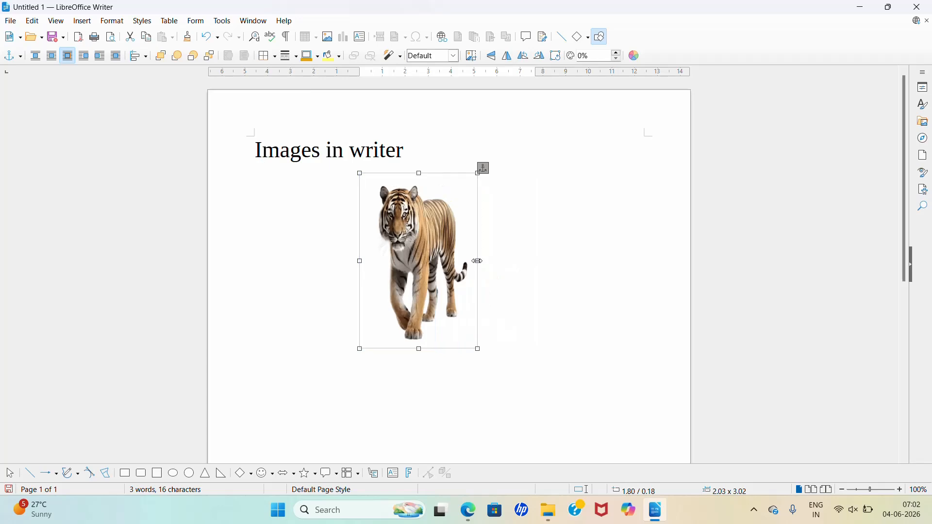
drag(419, 349, 419, 276)
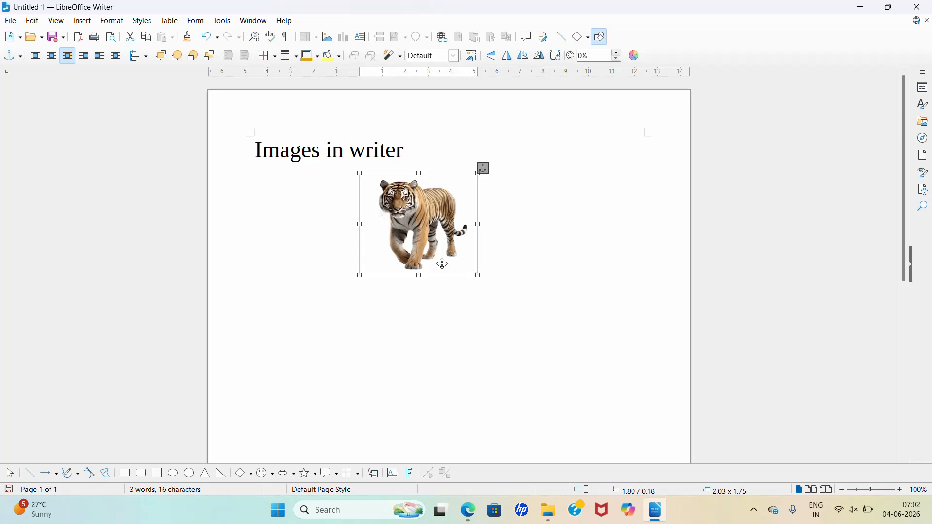
mouse_move(477, 275)
mouse_down()
mouse_move(540, 327)
mouse_move(477, 275)
mouse_up()
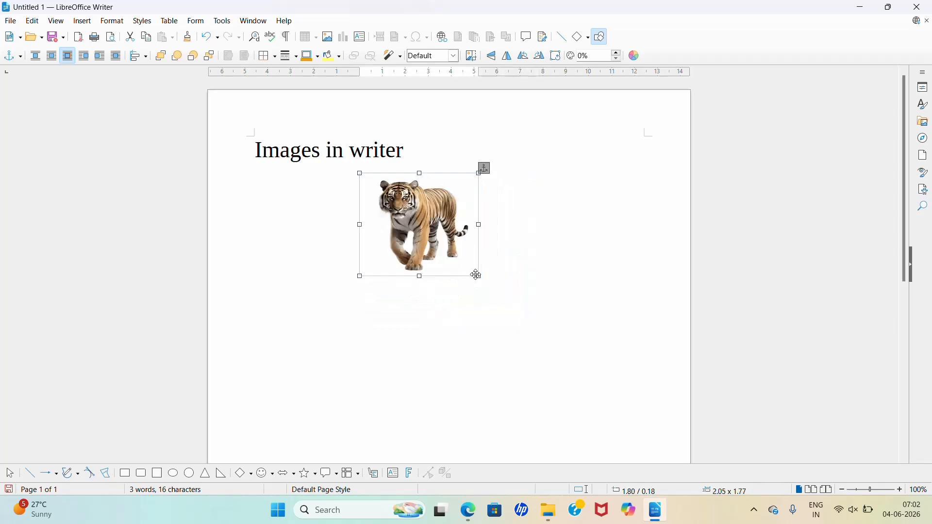
click(477, 347)
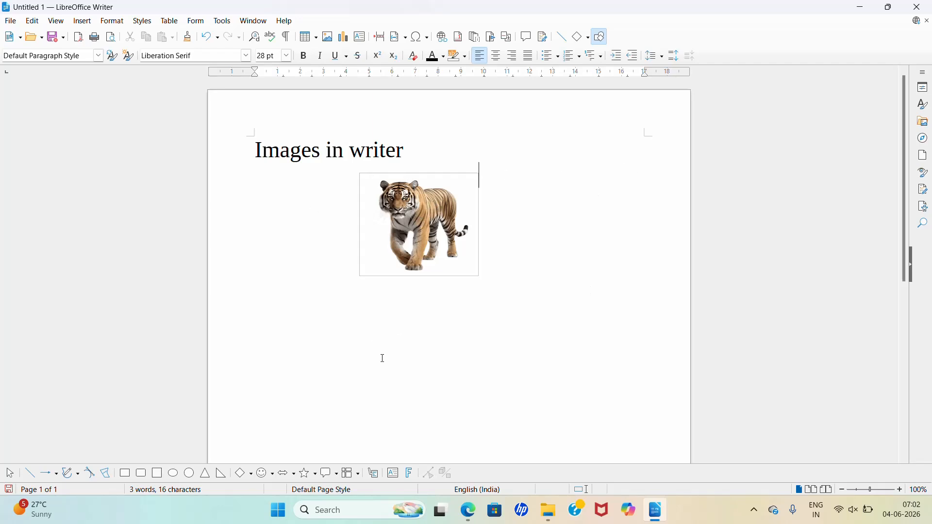
Step: Move the tiger picture to the right side of the page and enlarge it proportionally to about 2.99 x 2.58
click(404, 237)
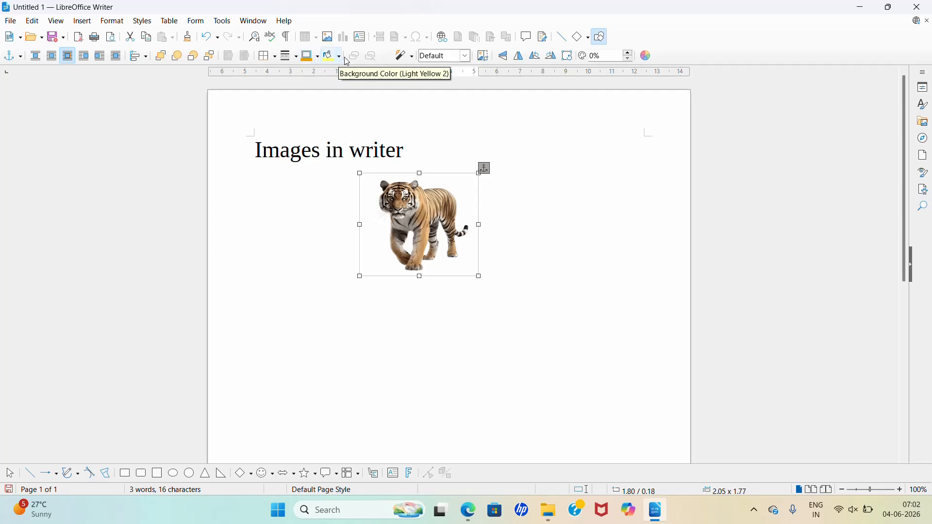
drag(425, 239, 588, 240)
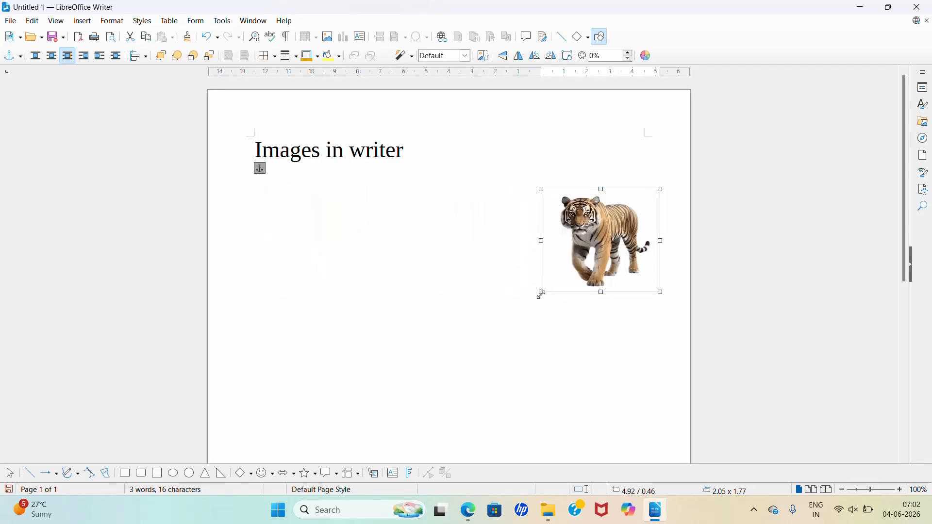
drag(541, 291, 493, 322)
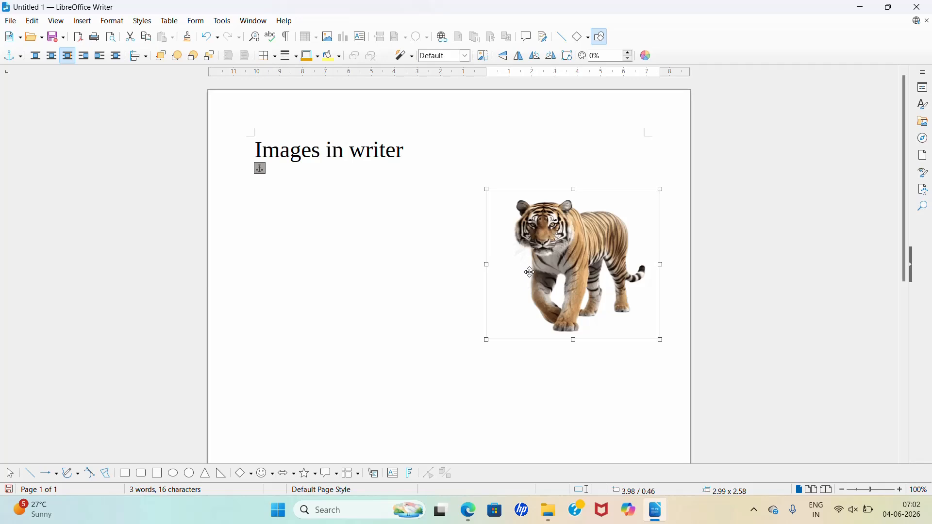
Step: Reposition the tiger picture at the left margin, leaving a gap below the heading, and deselect it
drag(530, 273, 298, 340)
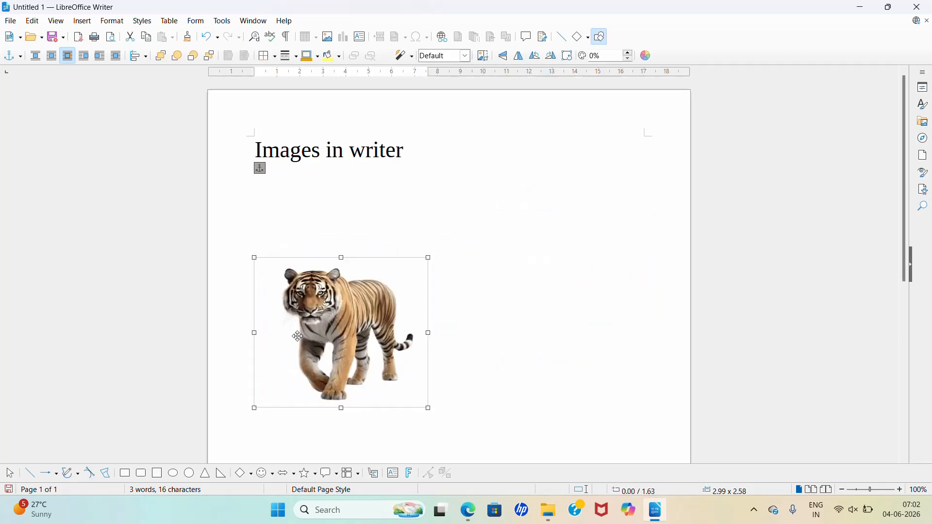
click(512, 275)
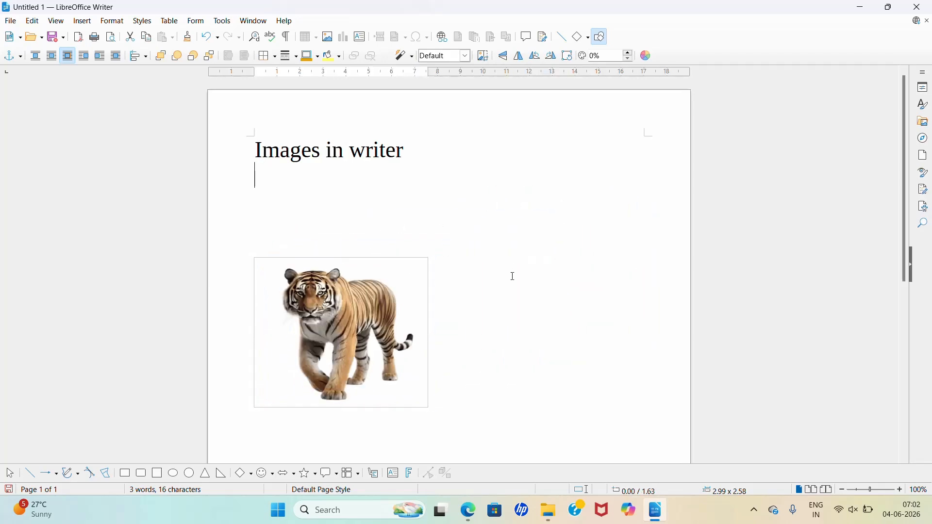
Step: Give the tiger picture a solid single-line border in magenta-red and open the border arrangement choices
click(310, 326)
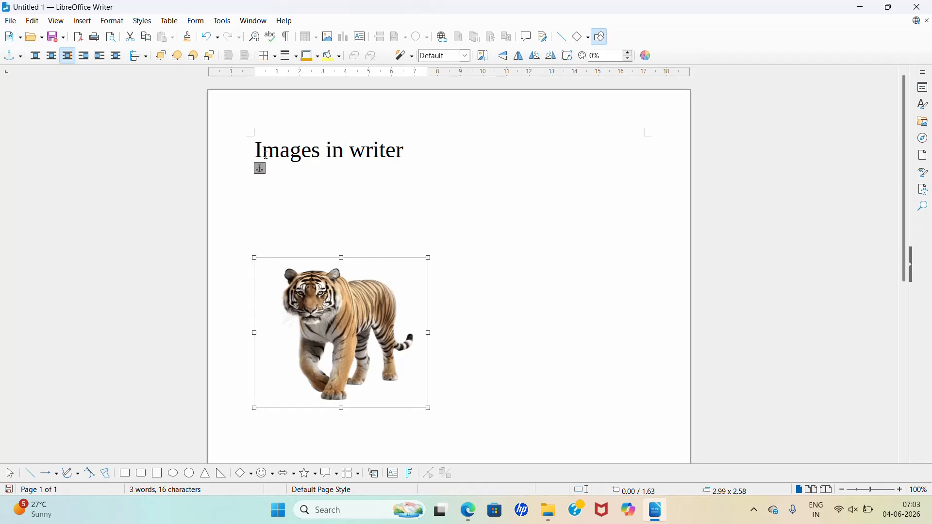
click(298, 58)
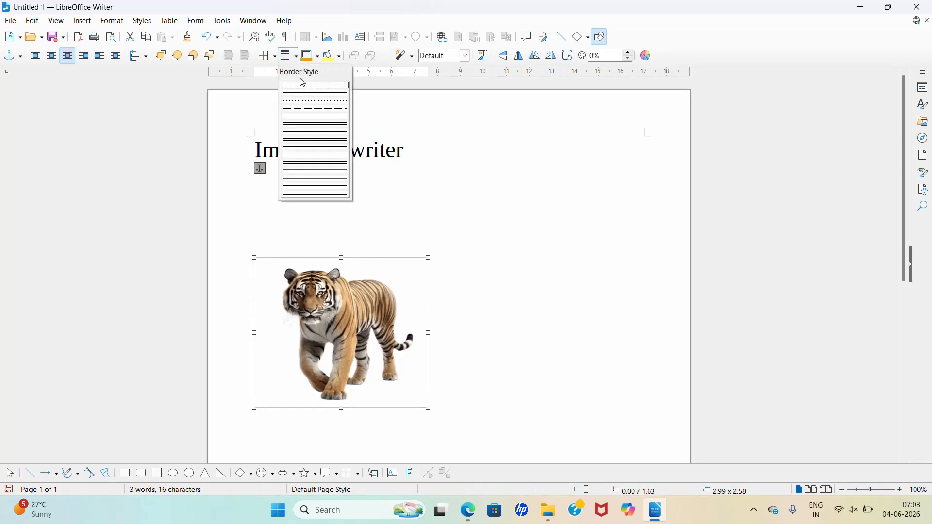
click(304, 94)
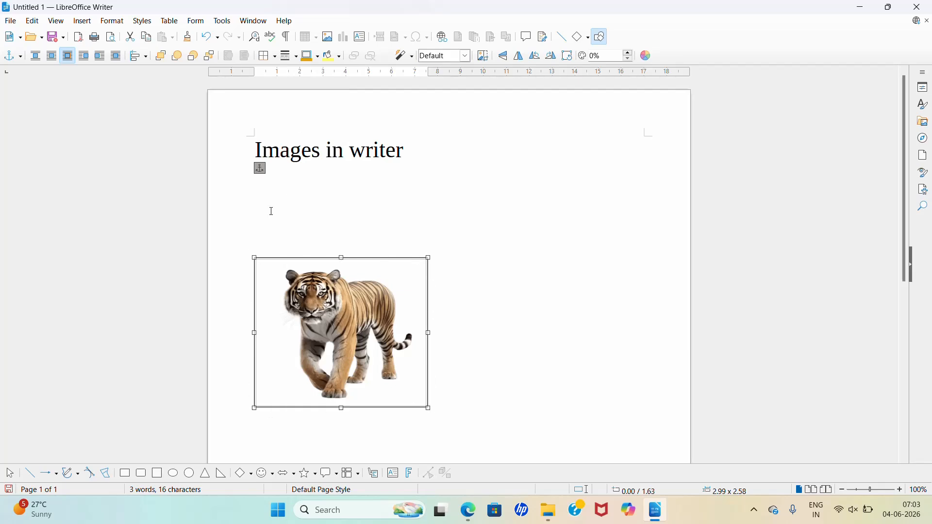
click(298, 59)
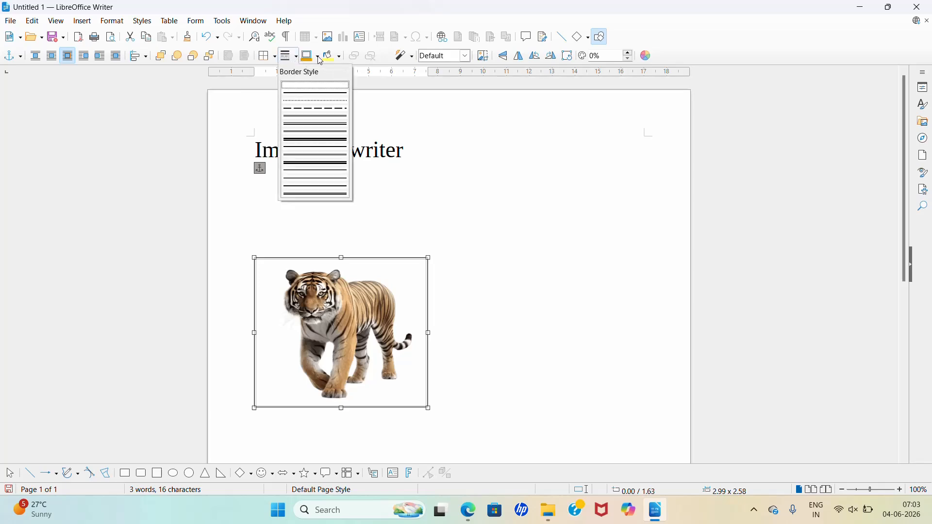
click(319, 57)
click(319, 57)
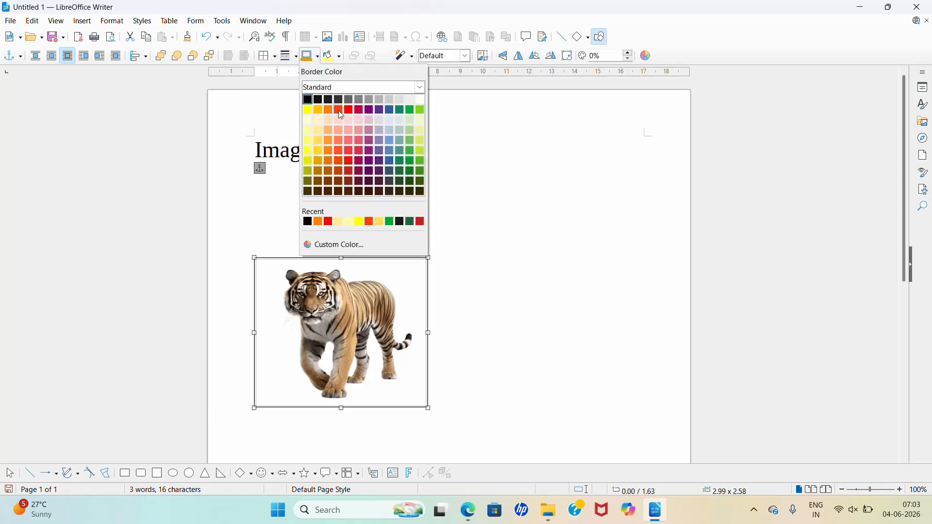
click(359, 112)
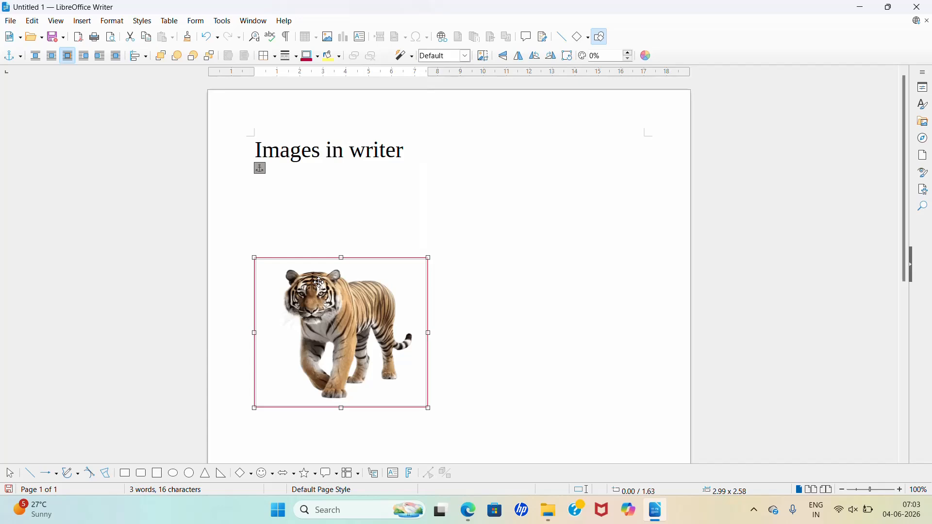
click(276, 57)
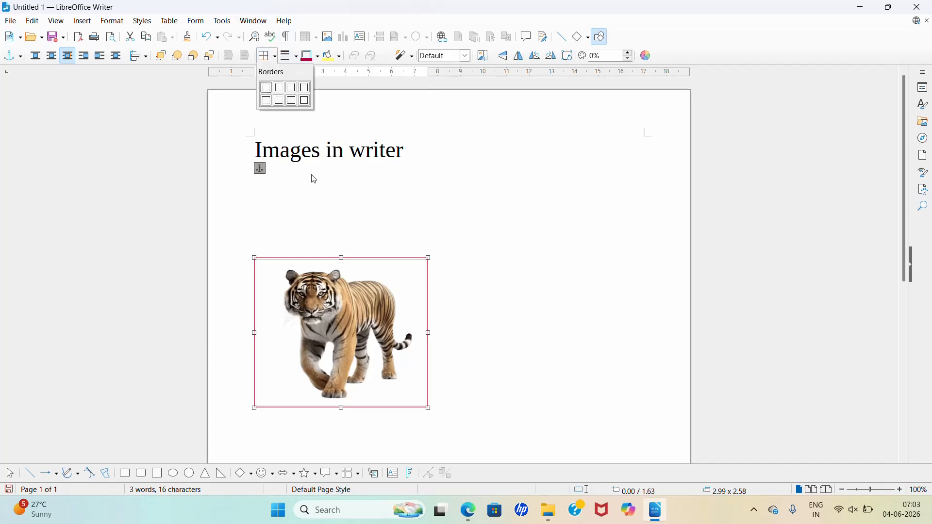
Step: Apply the Grayscale, Black/White and Watermark colour modes to the tiger picture one after another
click(468, 56)
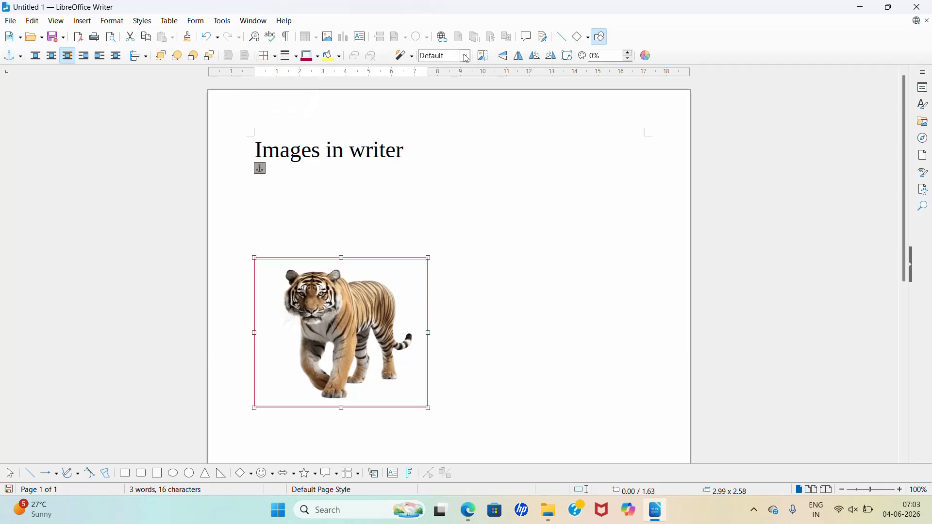
click(469, 57)
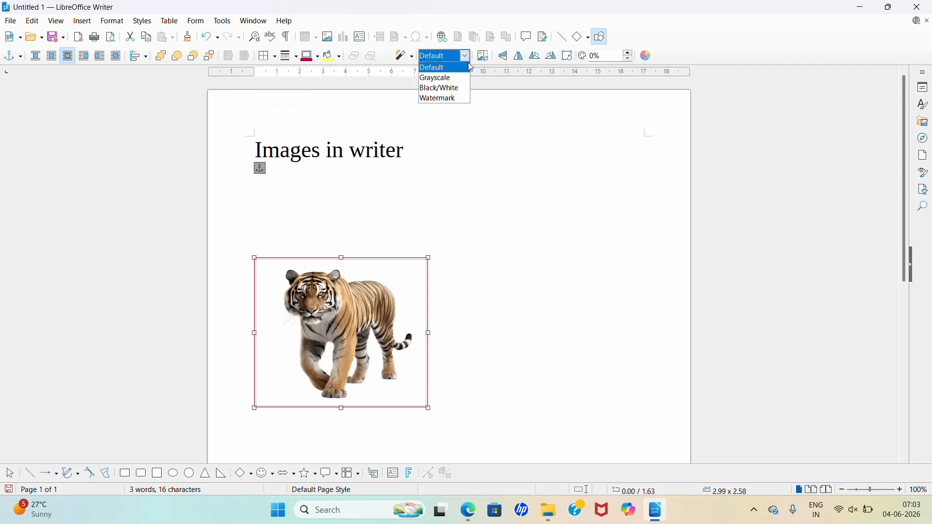
click(439, 78)
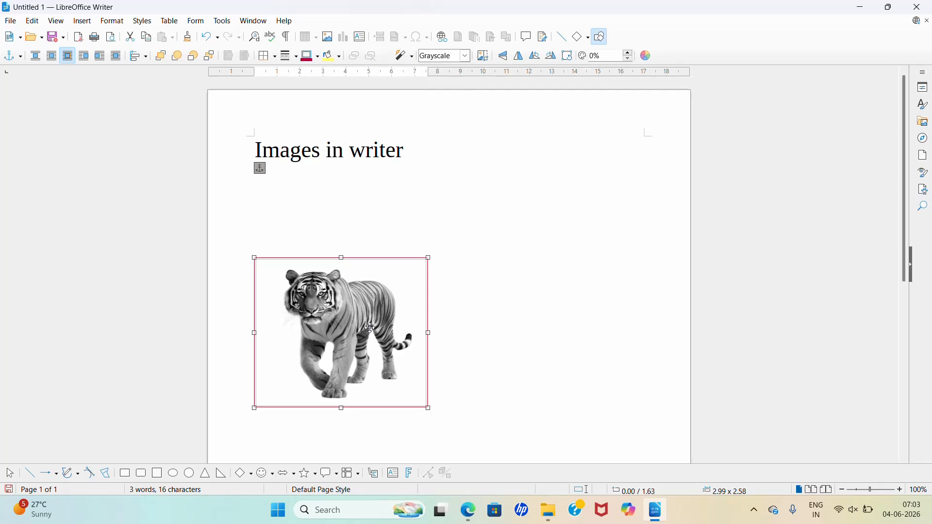
click(465, 56)
click(457, 89)
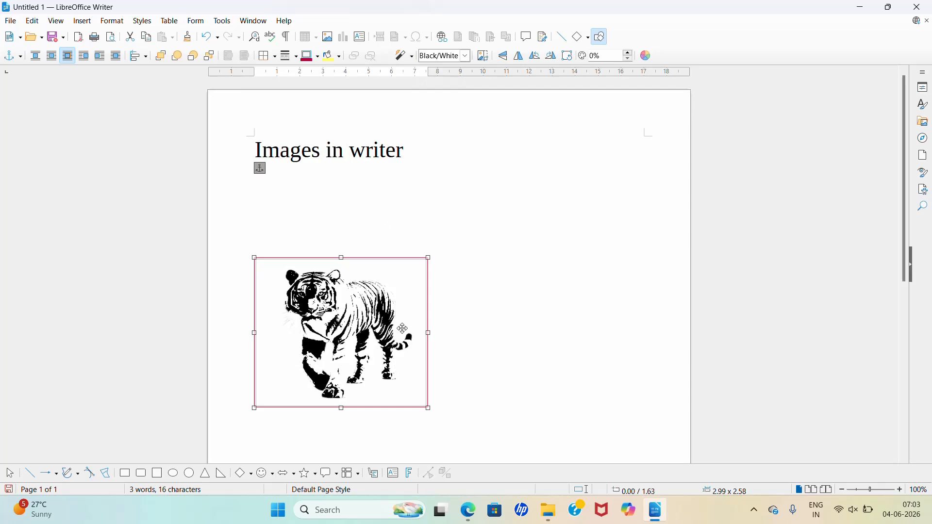
click(465, 55)
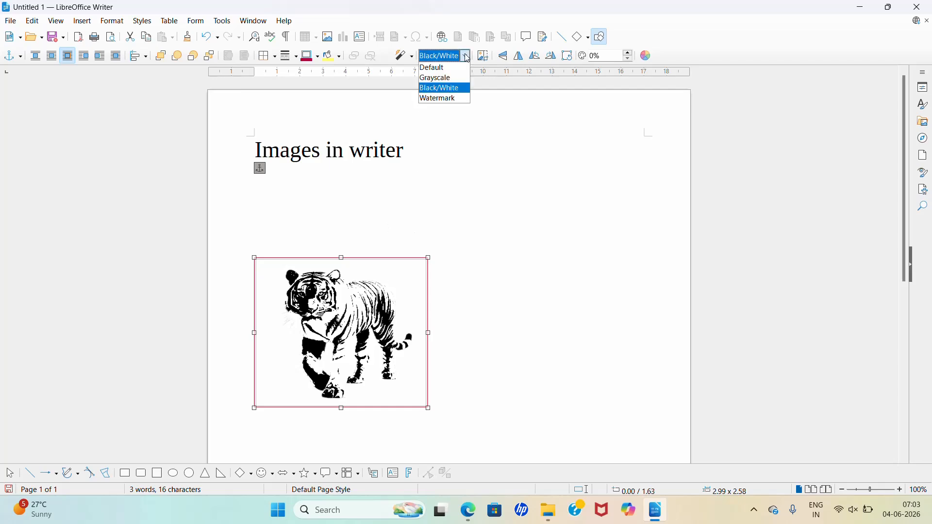
click(459, 98)
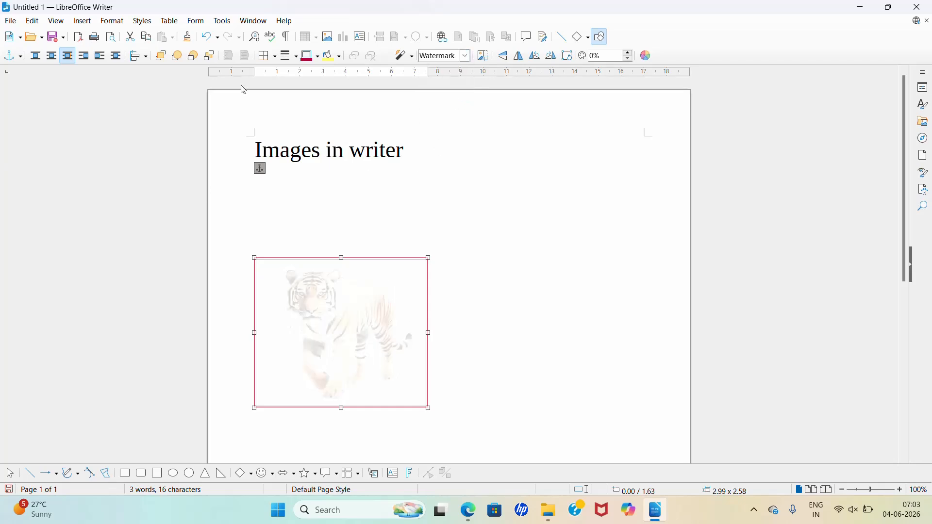
Step: Enlarge the tiger picture to about 4.41 x 3.81 nearer the page centre and return its colour mode to Default
drag(432, 258, 509, 234)
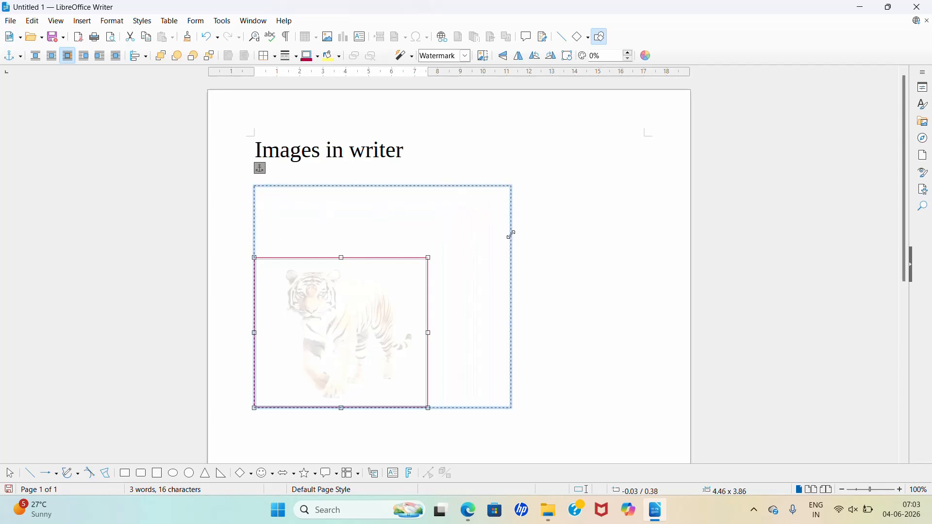
drag(371, 313, 432, 318)
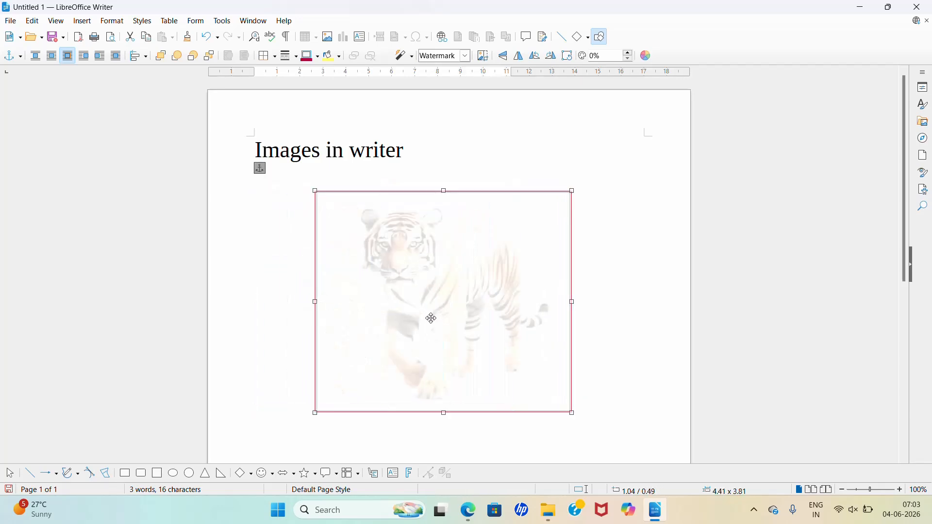
click(467, 57)
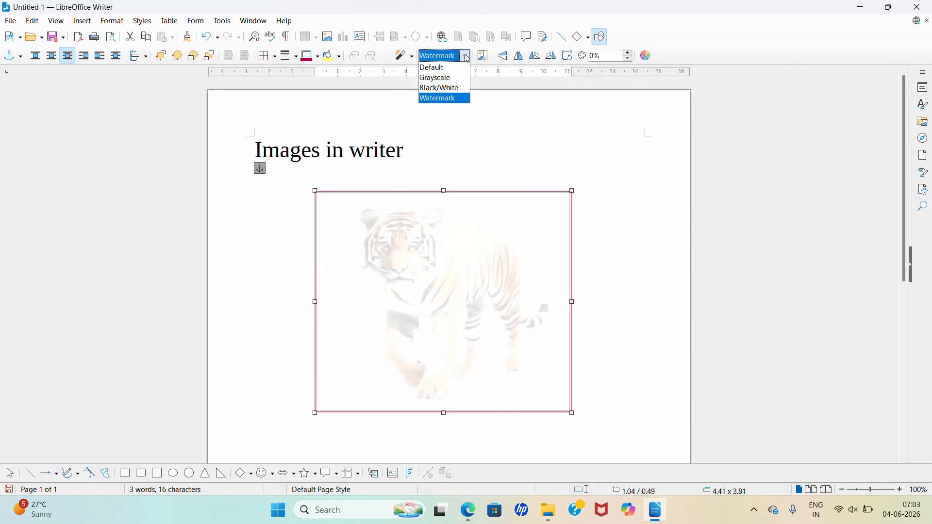
click(437, 67)
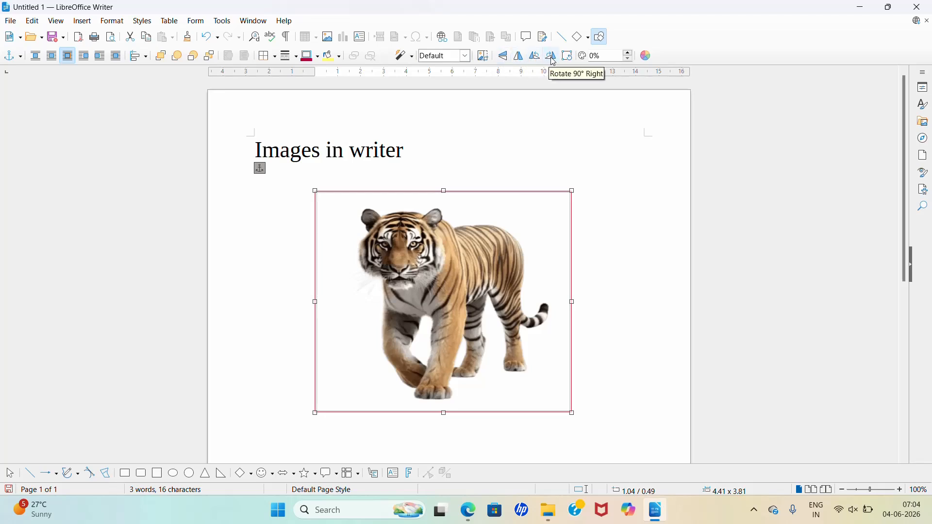
Step: Flip the tiger picture vertically and flip it back to its upright orientation
click(504, 55)
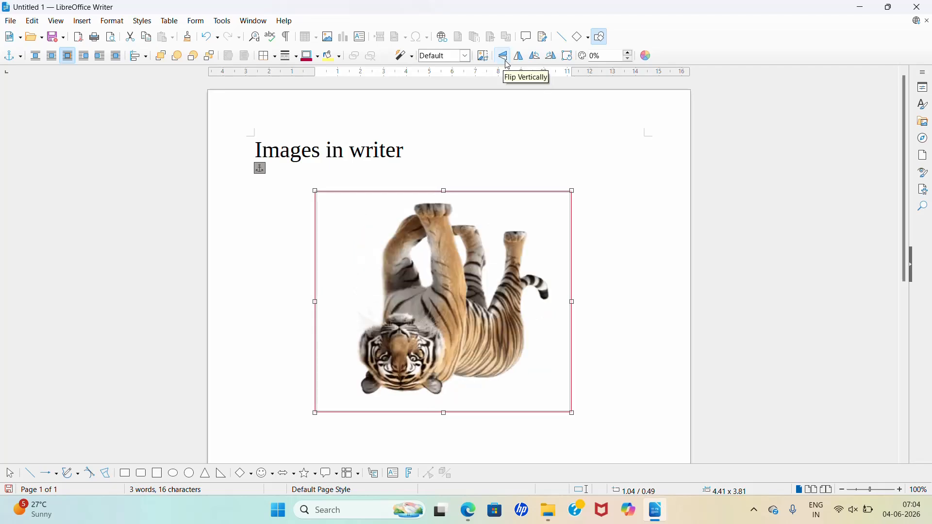
click(503, 55)
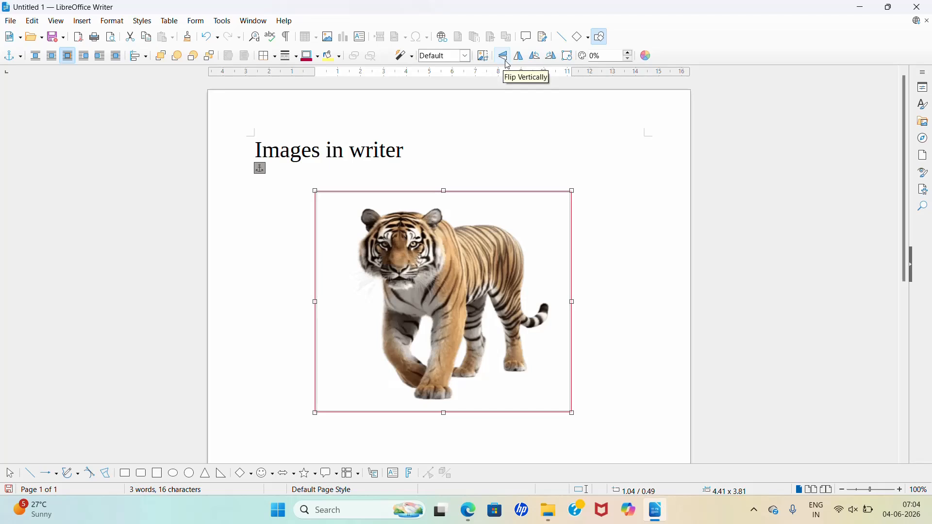
click(507, 63)
click(507, 62)
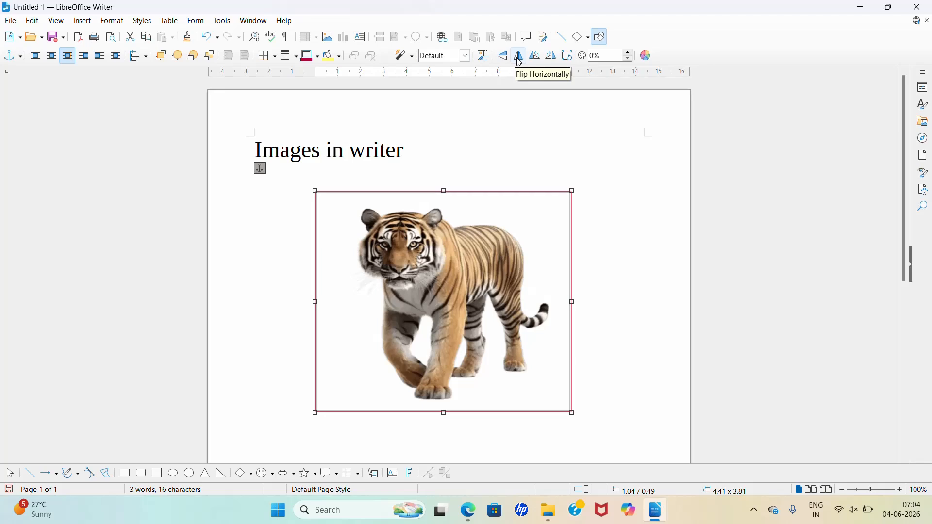
Step: Flip the tiger picture horizontally several times, ending with its original facing direction
click(519, 60)
click(520, 60)
click(520, 60)
click(520, 59)
click(519, 60)
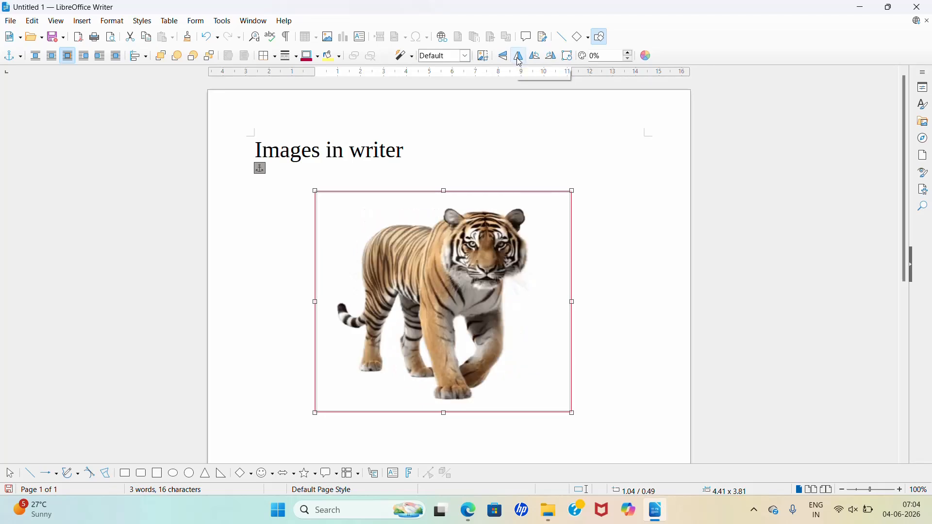
click(519, 59)
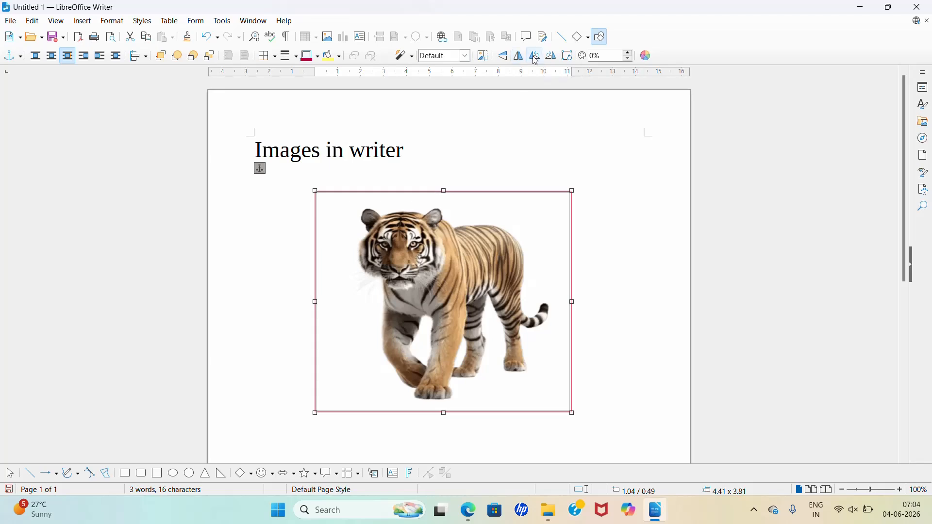
Step: Rotate the tiger picture 90° left and back 90° right, and turn it upside down with two 90° left rotations
click(536, 58)
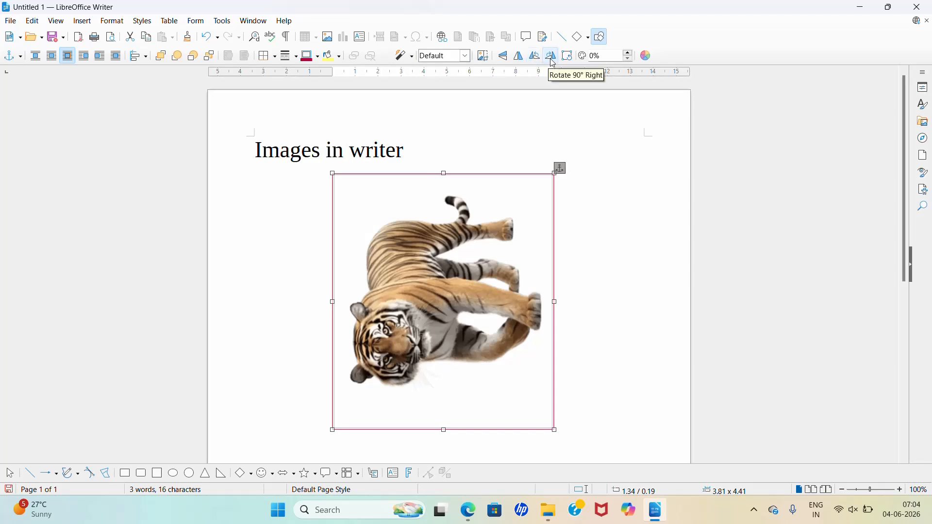
click(554, 63)
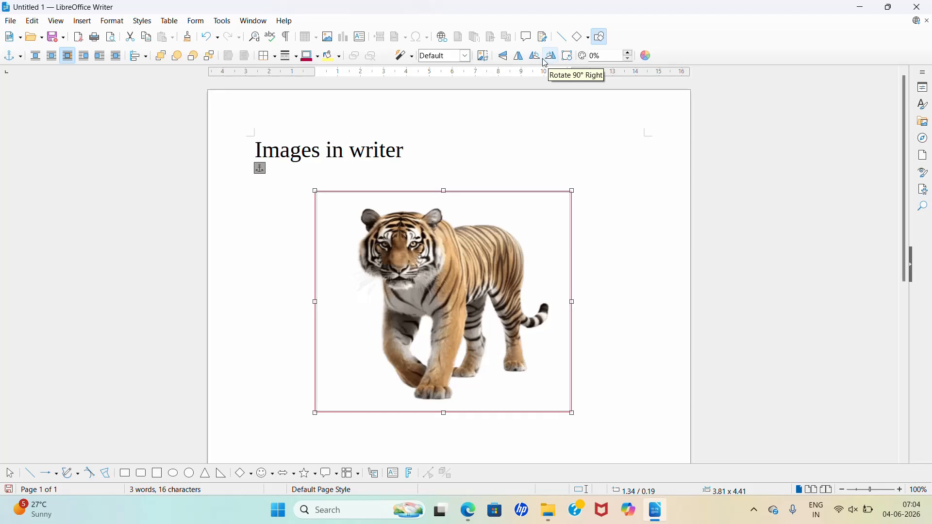
click(539, 62)
click(539, 62)
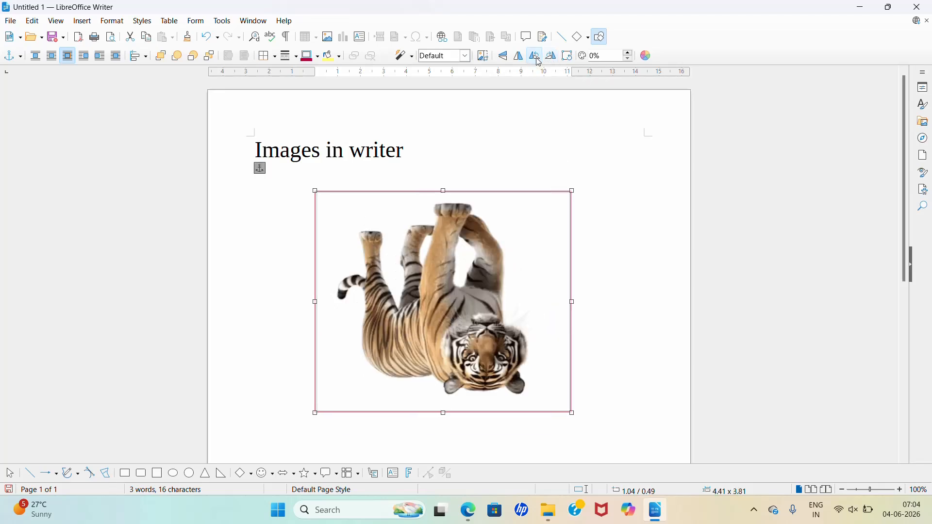
Step: Turn the upside-down tiger picture upright with two 90° left rotations and tilt it freehand counter-clockwise
click(539, 62)
click(539, 62)
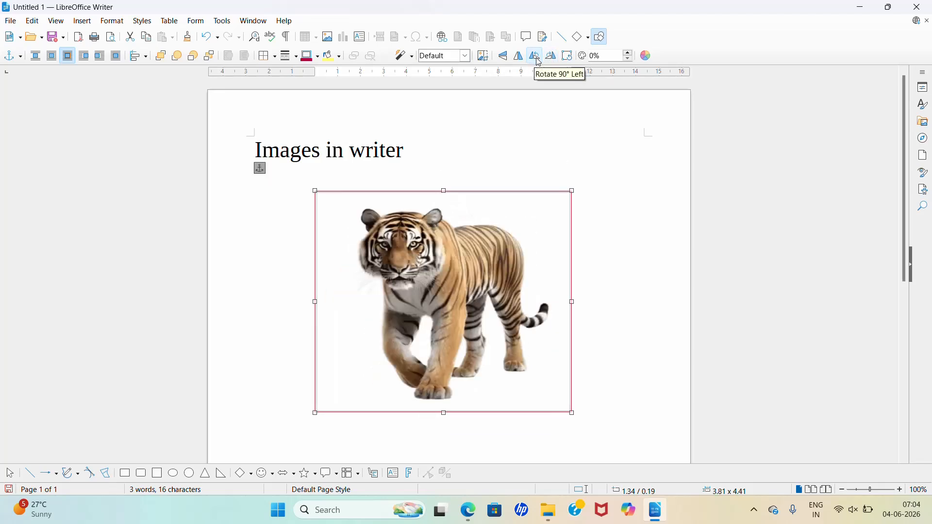
click(570, 61)
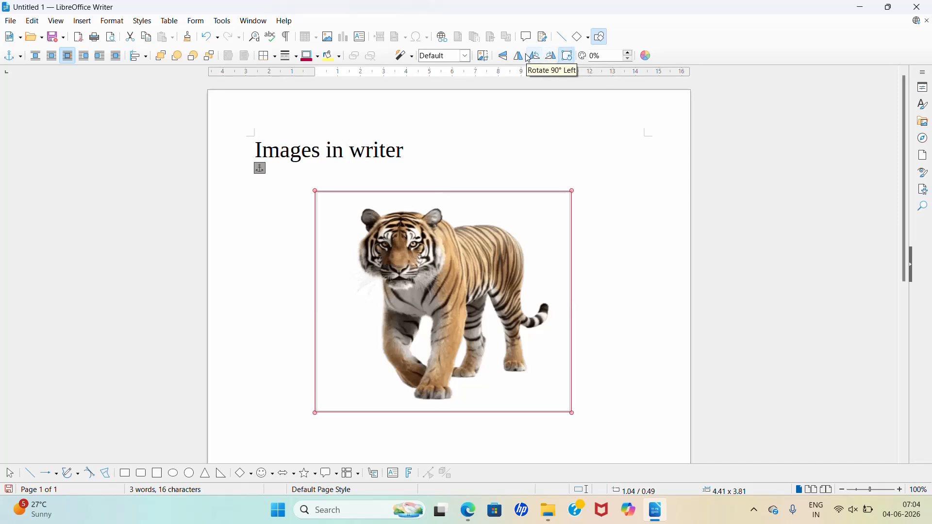
click(569, 57)
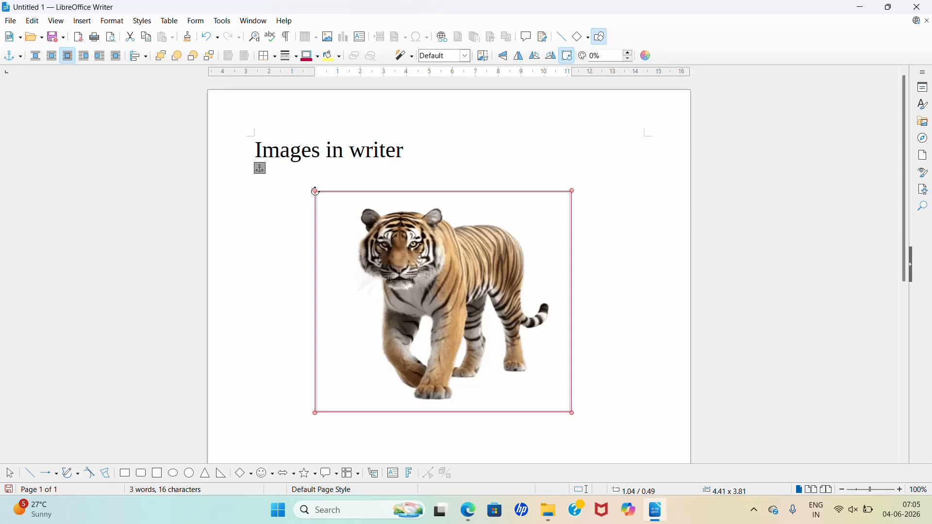
drag(315, 191, 289, 280)
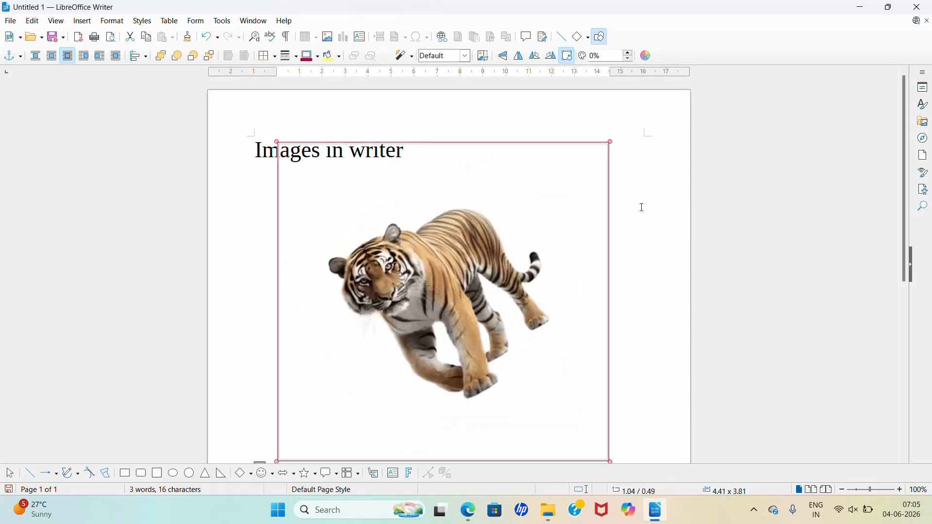
scroll(643, 209, down, 3)
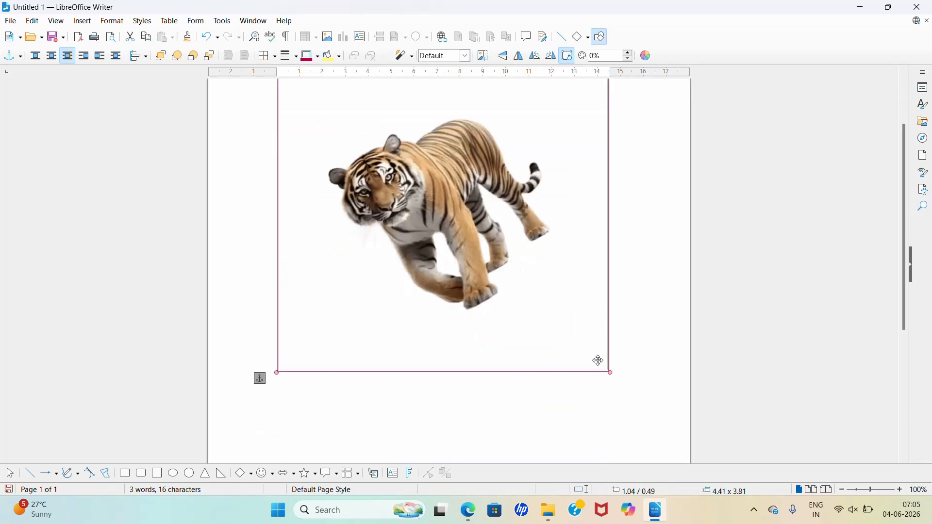
click(651, 328)
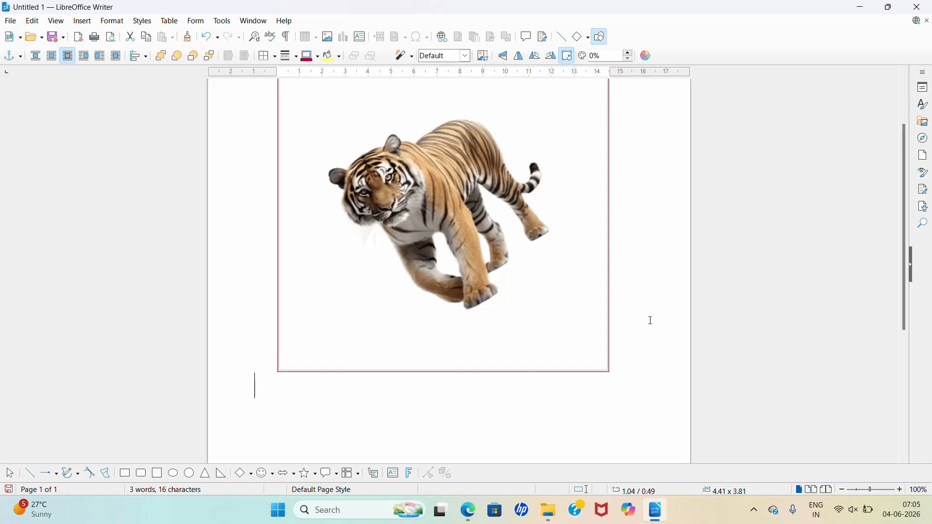
Step: Shrink the tilted tiger picture to about 2.88 x 2.78 and move it below the heading on the page's right half
scroll(650, 321, up, 3)
click(604, 455)
drag(604, 455, 552, 407)
drag(490, 344, 490, 345)
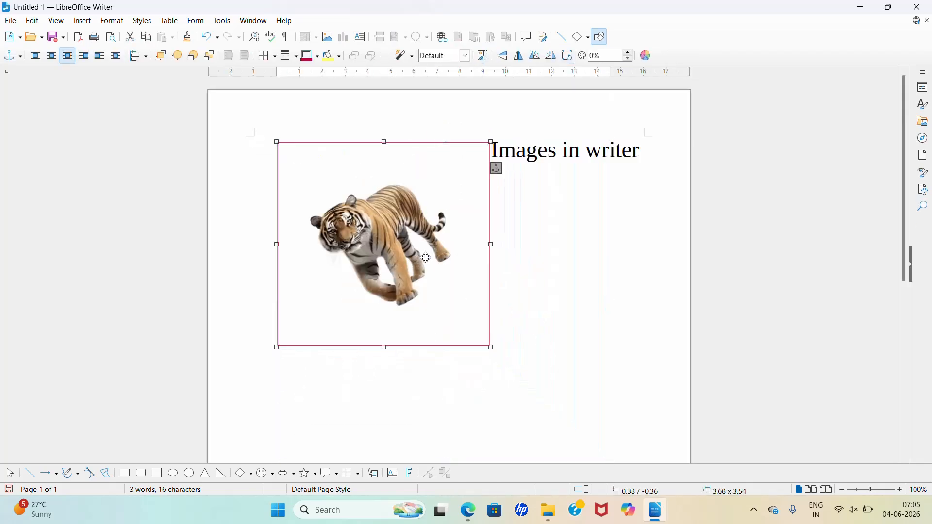
drag(401, 250, 410, 299)
click(520, 284)
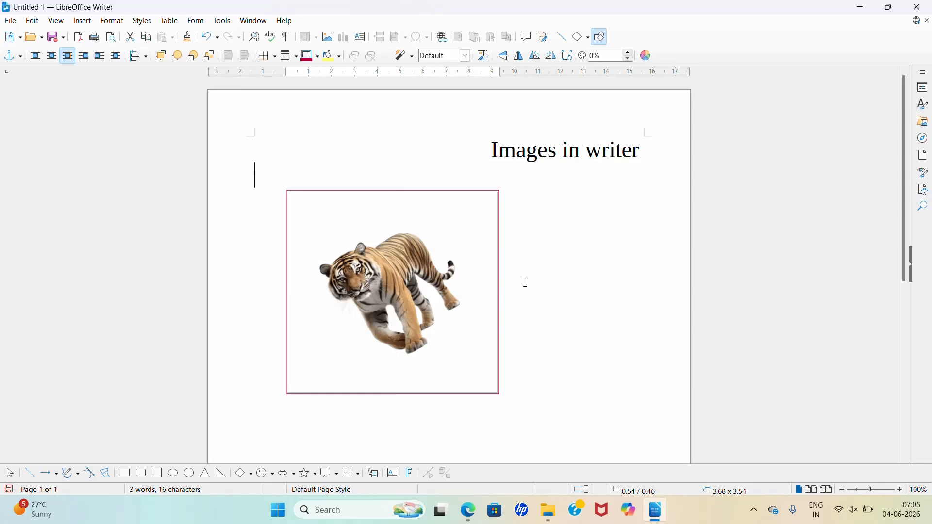
drag(500, 396, 455, 351)
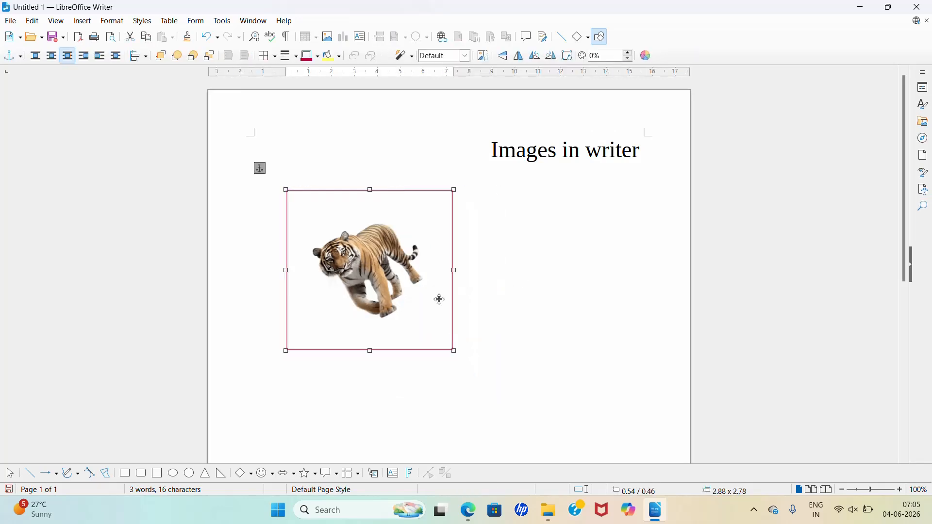
drag(392, 286, 575, 288)
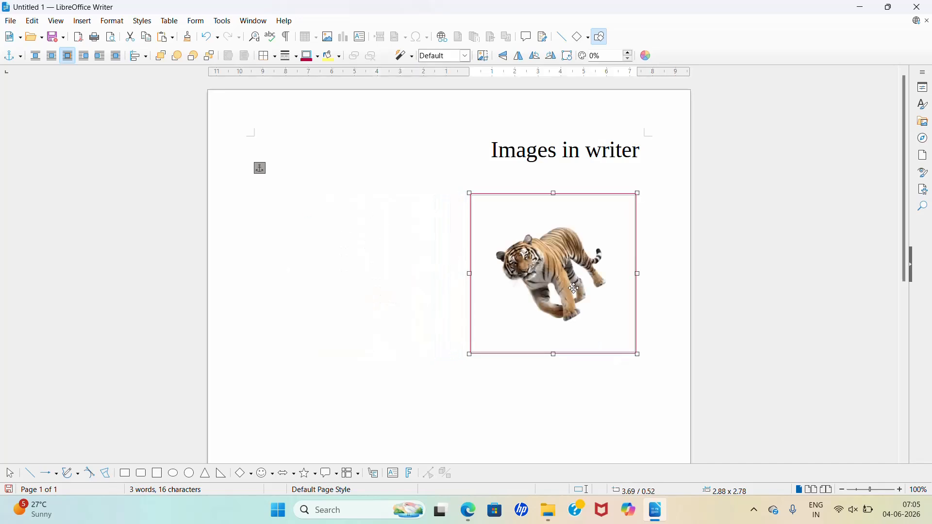
Step: Paste a copy of the tiger picture and place it on the page's left half, level with the first
click(427, 302)
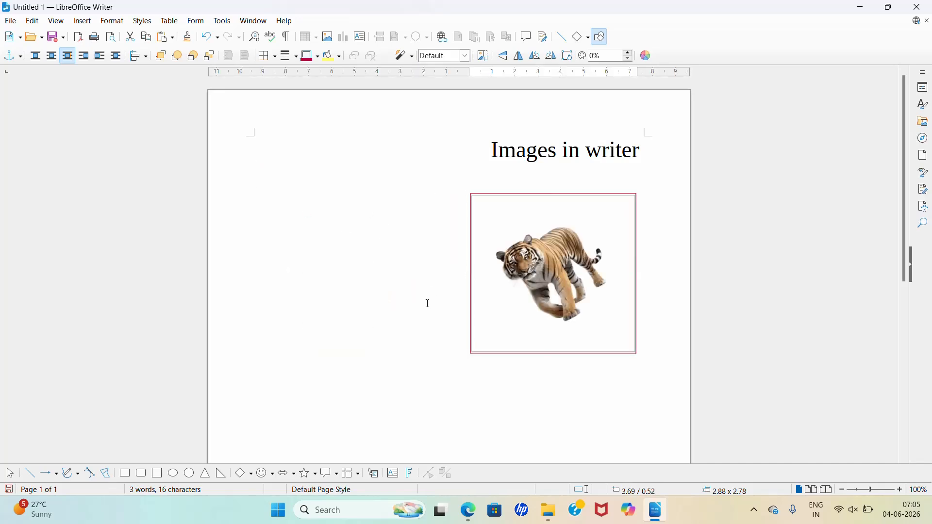
key(ctrl+v)
drag(534, 270, 362, 311)
drag(340, 268, 329, 233)
Step: Rotate the tiger picture on the page's right half freehand clockwise so its head points upward
click(562, 280)
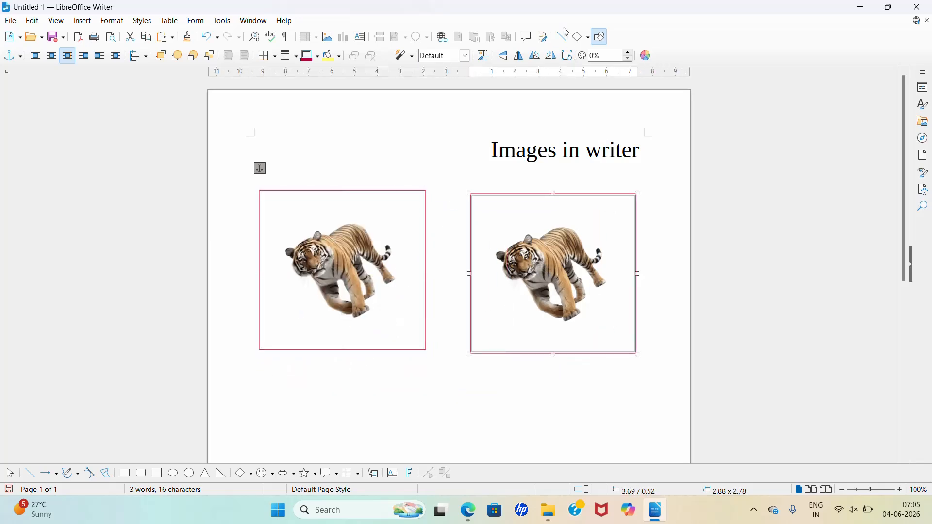
click(567, 55)
drag(639, 193, 628, 264)
click(523, 410)
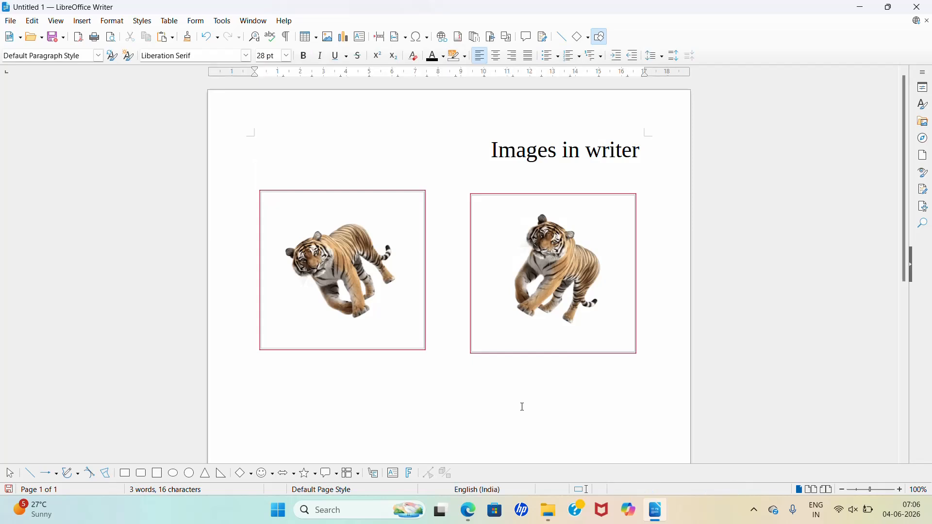
Step: Paste a third tiger picture, place it centrally below the other two and enlarge it to about 3.70 x 3.56
scroll(374, 342, down, 5)
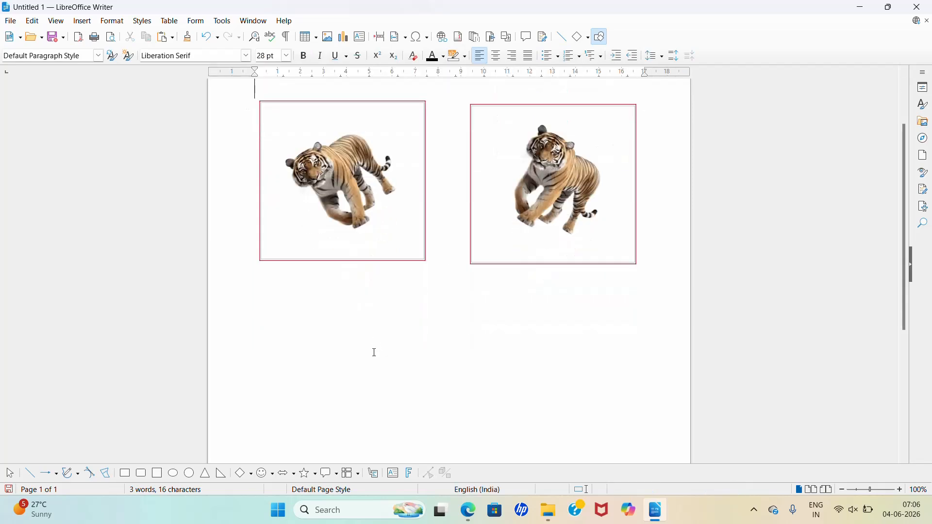
scroll(370, 343, up, 3)
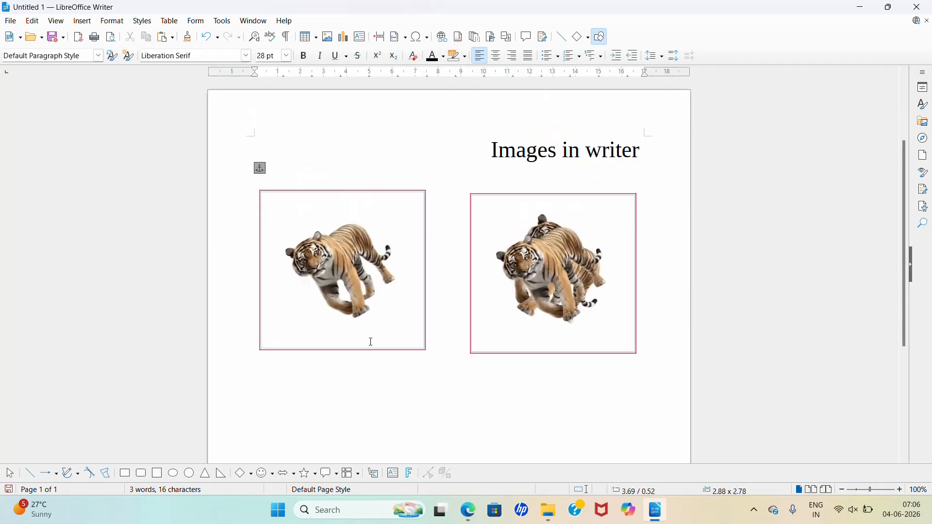
click(516, 284)
scroll(525, 272, down, 2)
drag(532, 251, 416, 369)
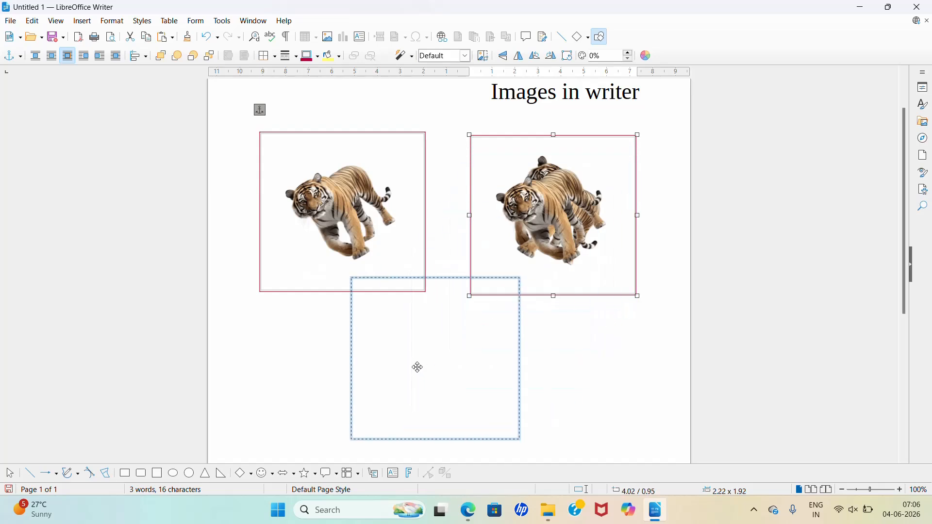
drag(451, 248, 460, 321)
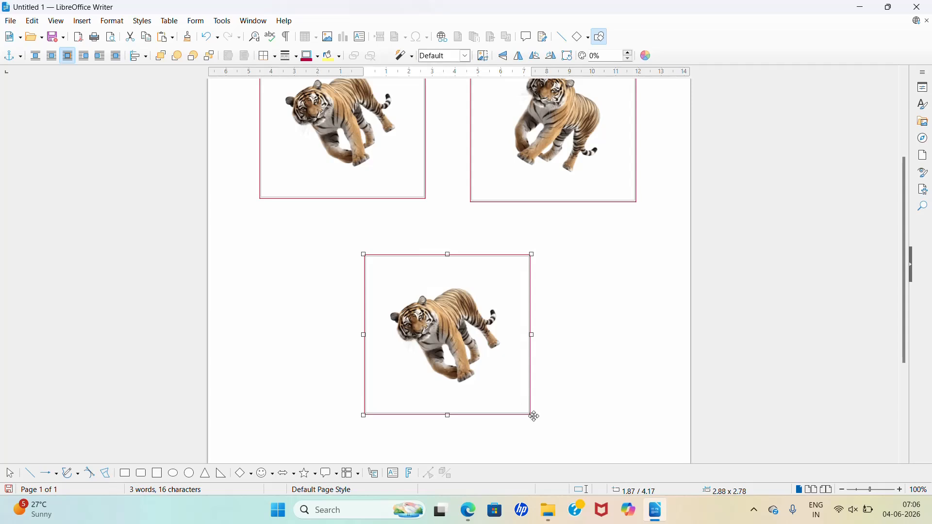
drag(532, 417, 580, 461)
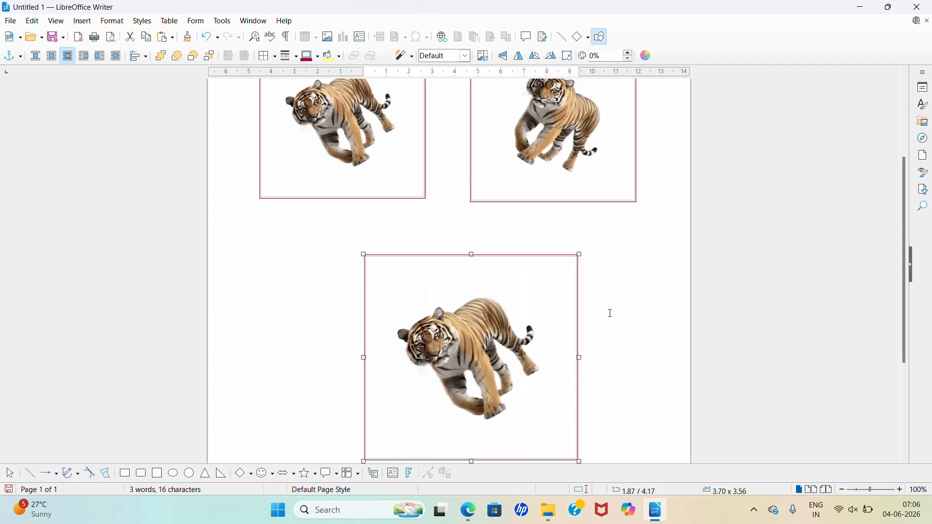
Step: Adjust the lower tiger picture's transparency up and down, ending at 88%
click(631, 63)
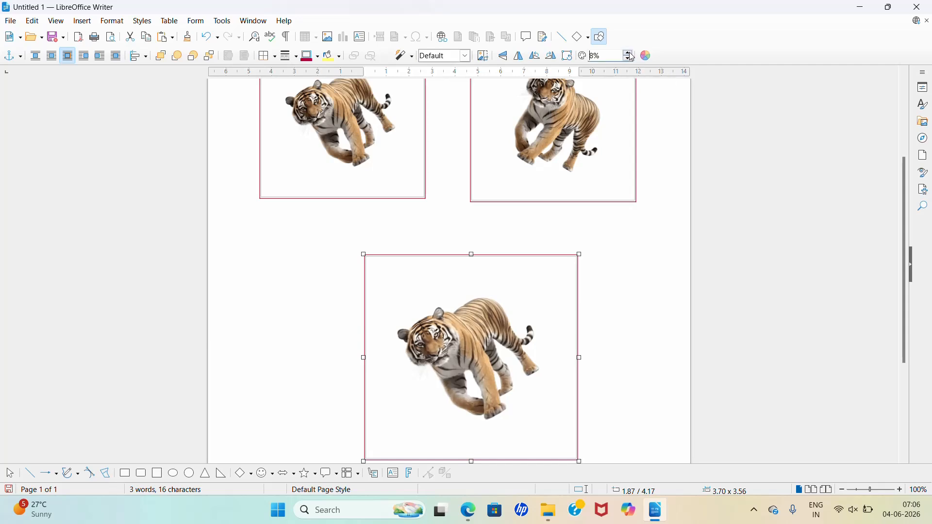
click(632, 56)
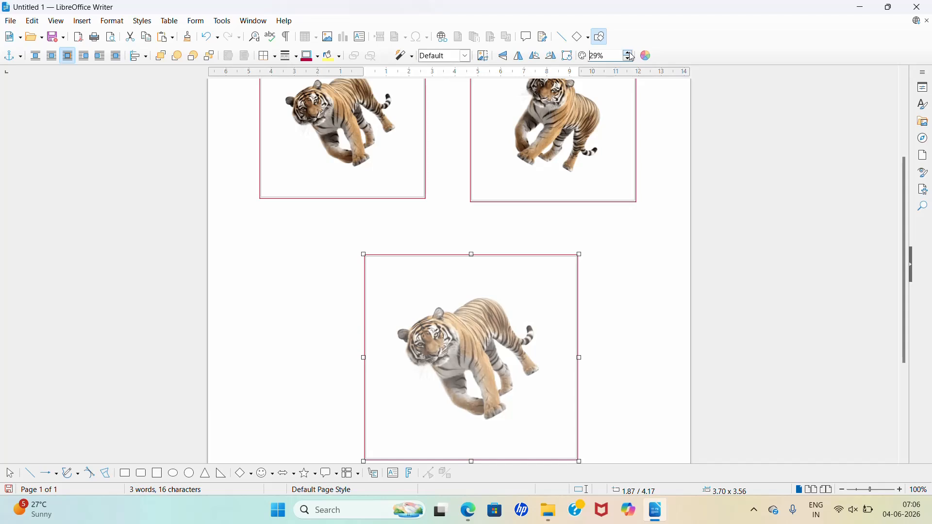
click(632, 56)
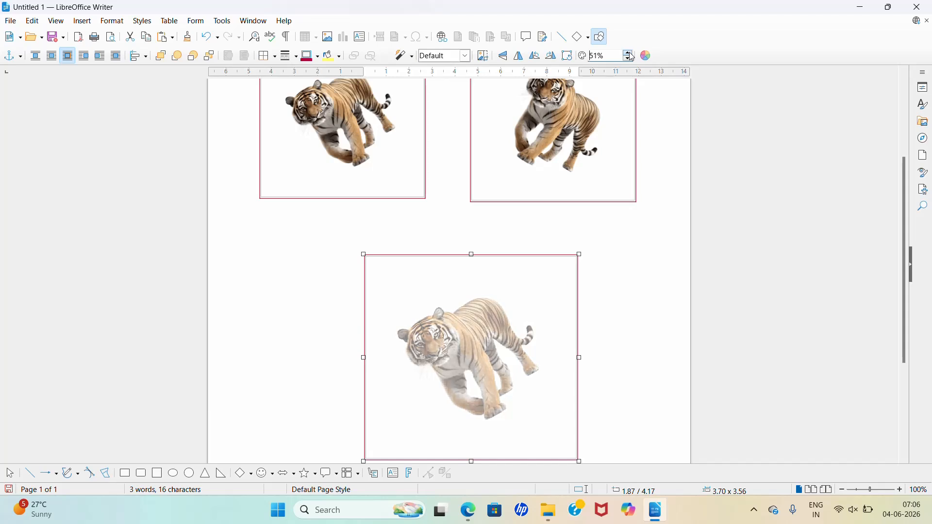
click(632, 55)
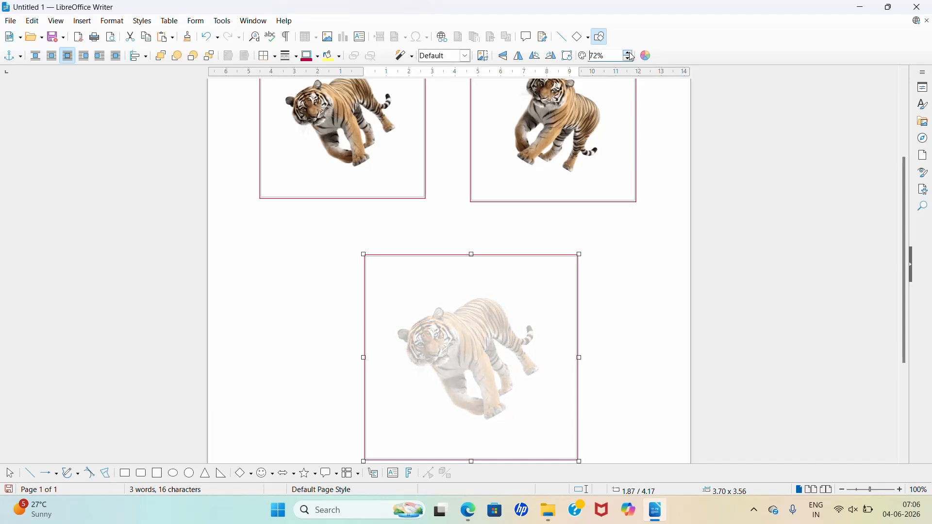
click(632, 55)
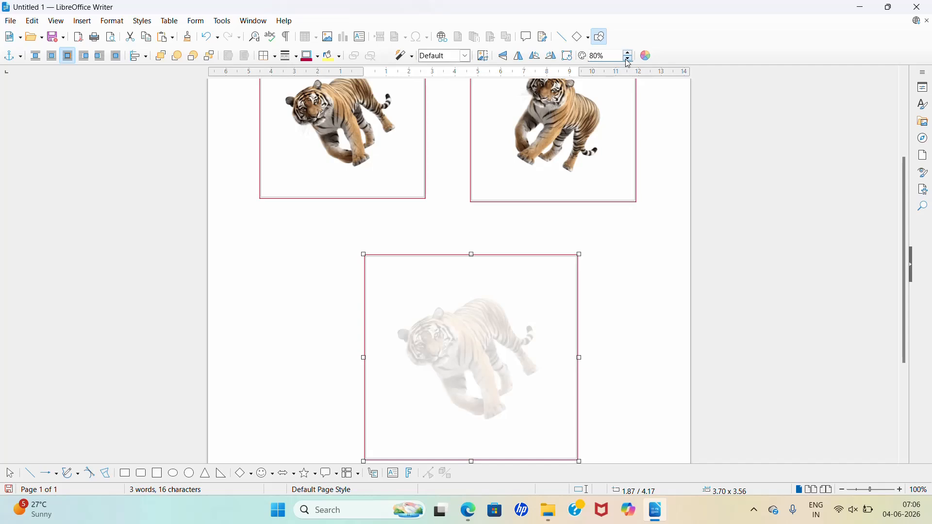
click(627, 59)
click(628, 59)
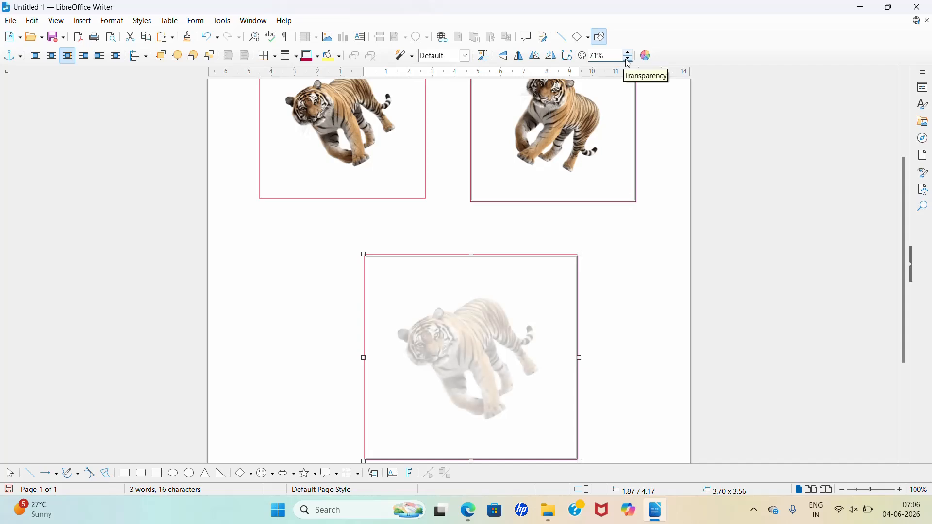
click(628, 59)
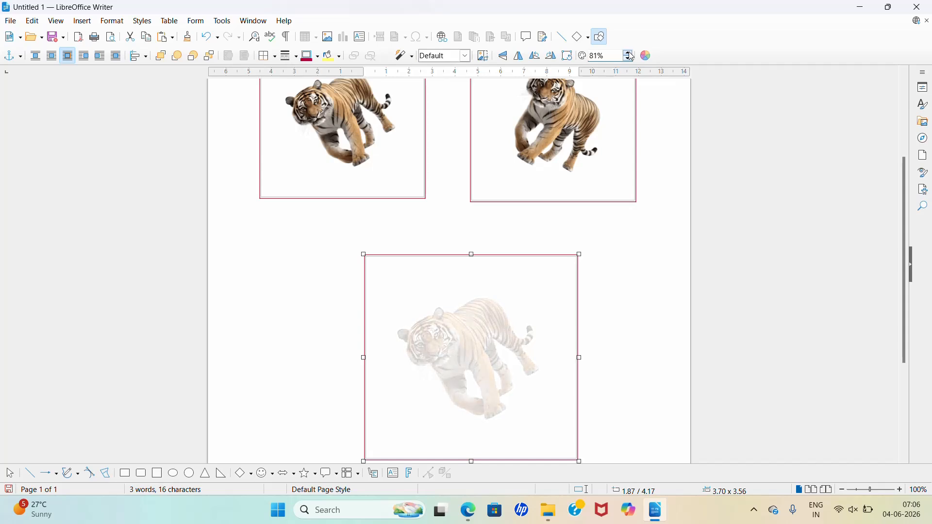
click(630, 54)
click(628, 58)
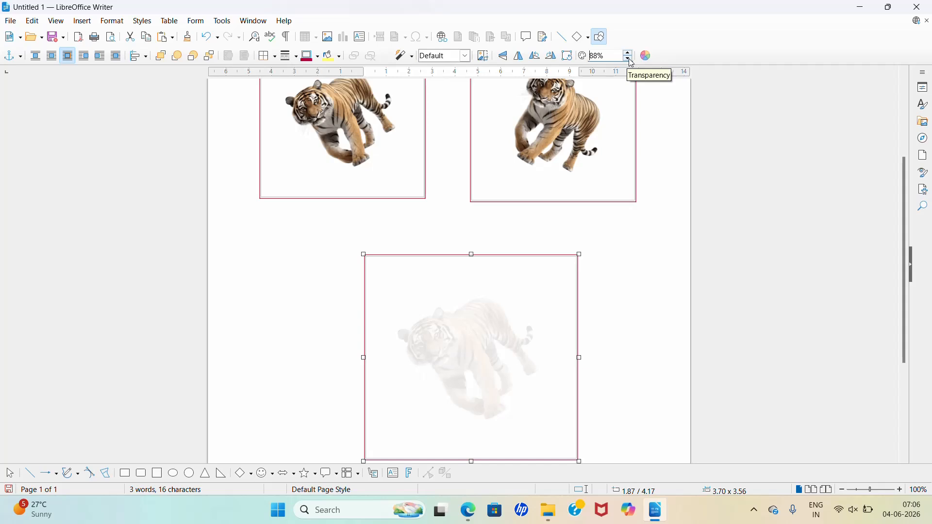
Step: Copy the heading text "Images in writer" and paste it repeatedly to fill several lines above the pictures
scroll(565, 233, up, 3)
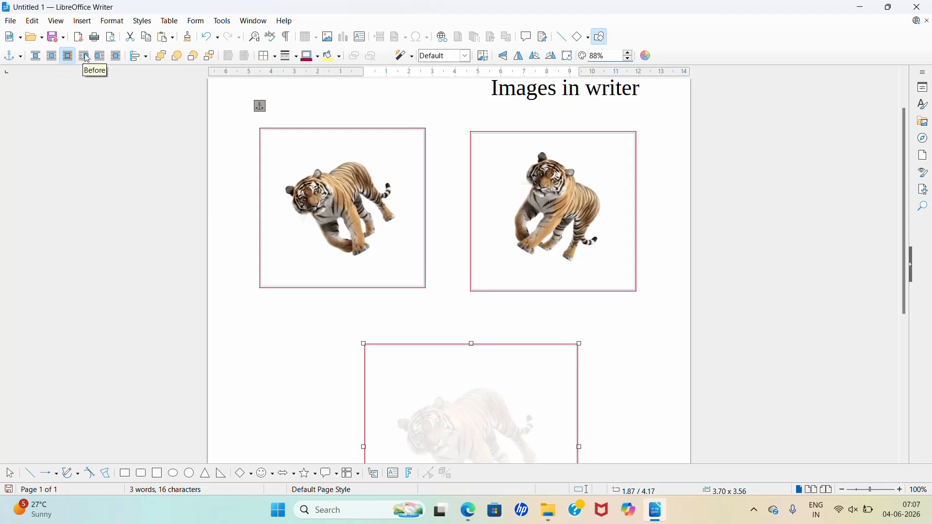
scroll(374, 114, up, 3)
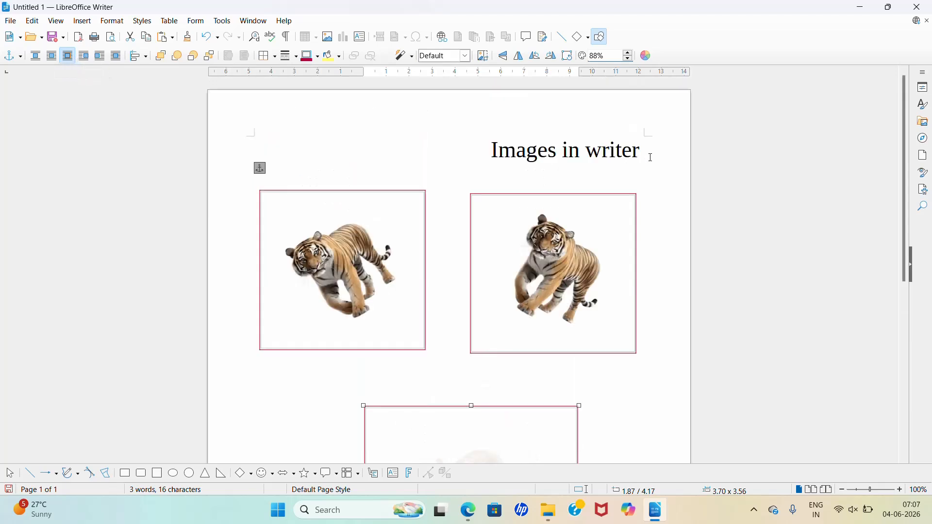
key(Escape)
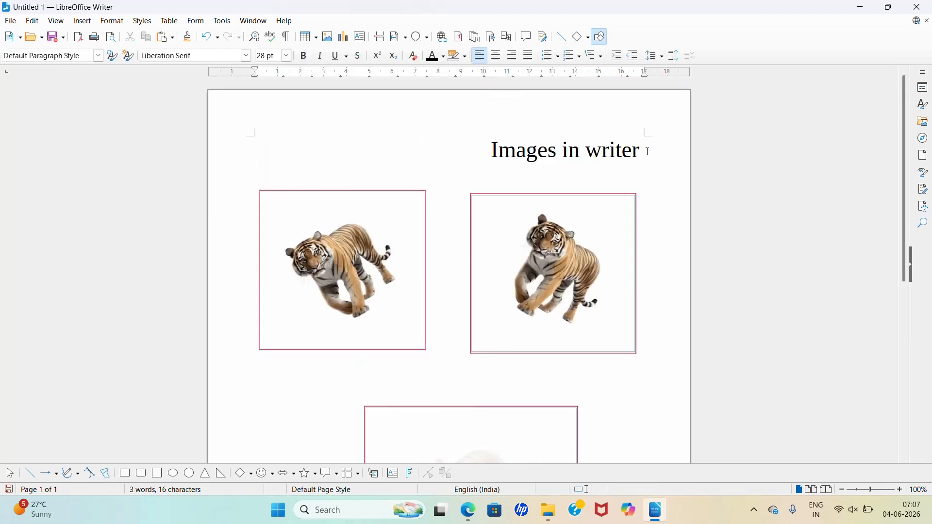
drag(648, 152, 467, 154)
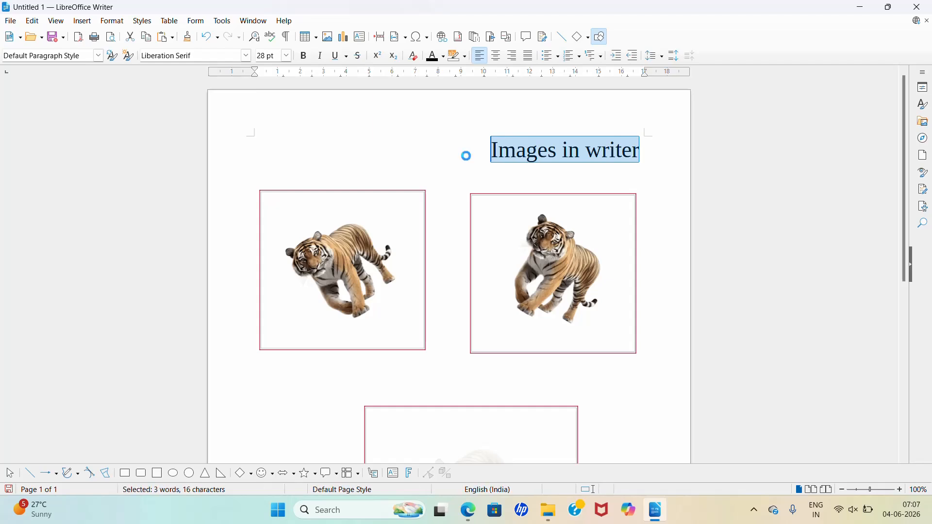
key(ctrl+c)
key(ctrl+v)
key(ctrl+v)
key(ctrl+v)
key(ctrl+v)
key(ctrl+v)
key(ctrl+v)
key(ctrl+v)
key(ctrl+v)
key(ctrl+v)
key(ctrl+v)
key(ctrl+v)
key(ctrl+v)
key(ctrl+v)
key(ctrl+v)
key(ctrl+v)
key(ctrl+v)
key(ctrl+v)
key(ctrl+v)
key(ctrl+v)
key(ctrl+v)
key(ctrl+v)
key(ctrl+v)
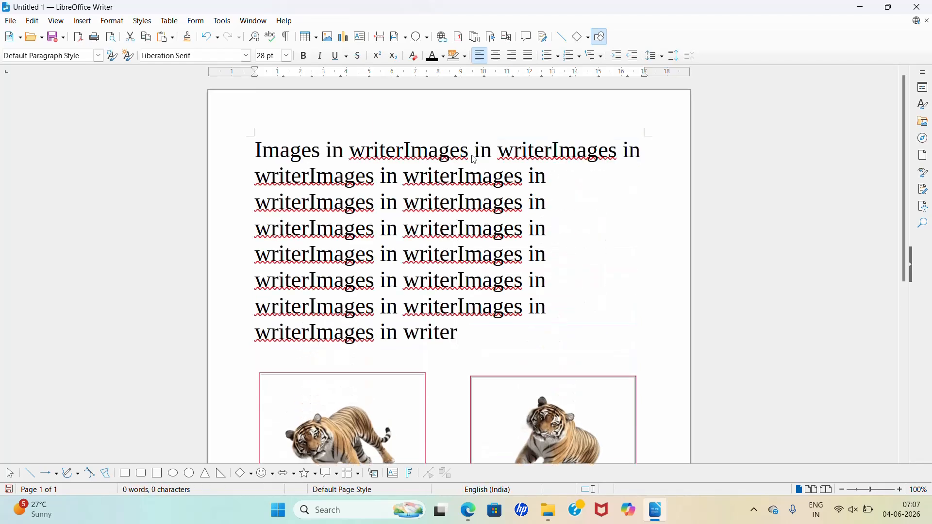
Step: Set the text wrap of the tiger picture on the page's left half to None
scroll(489, 214, down, 2)
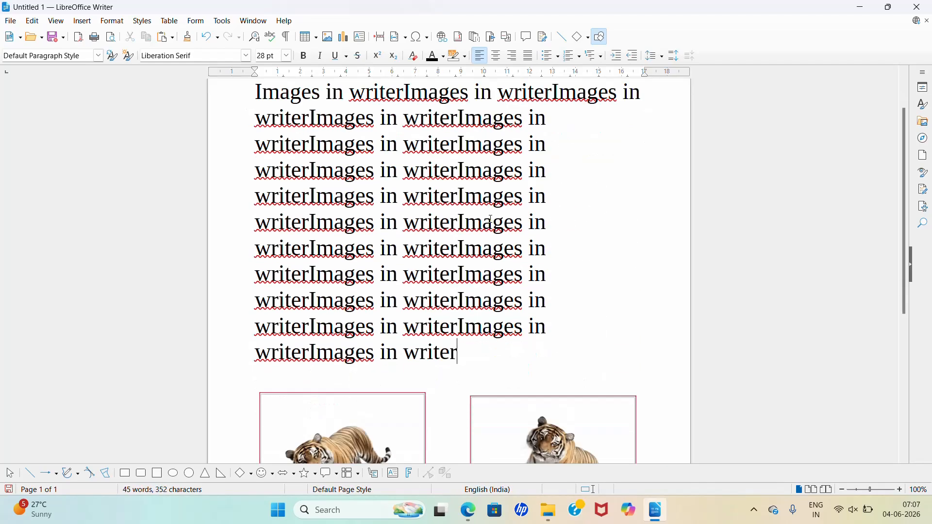
scroll(549, 164, up, 1)
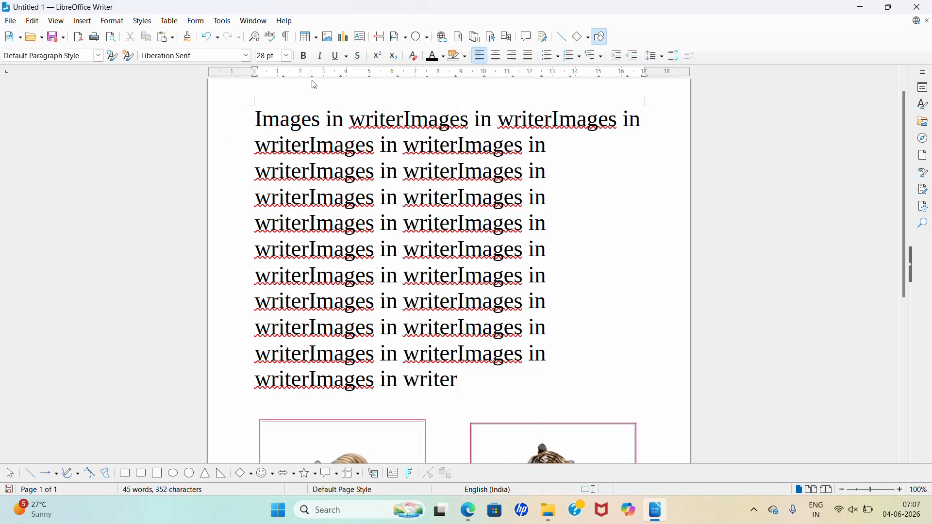
click(343, 452)
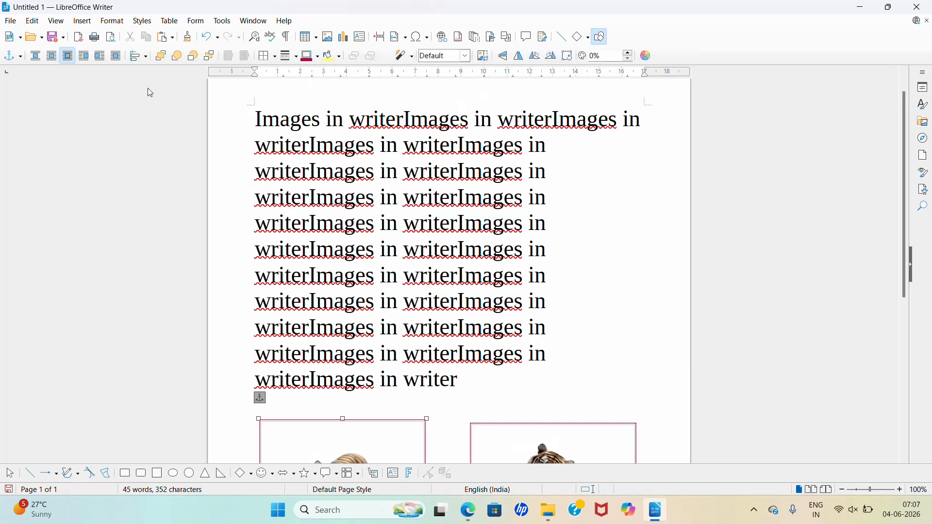
click(38, 58)
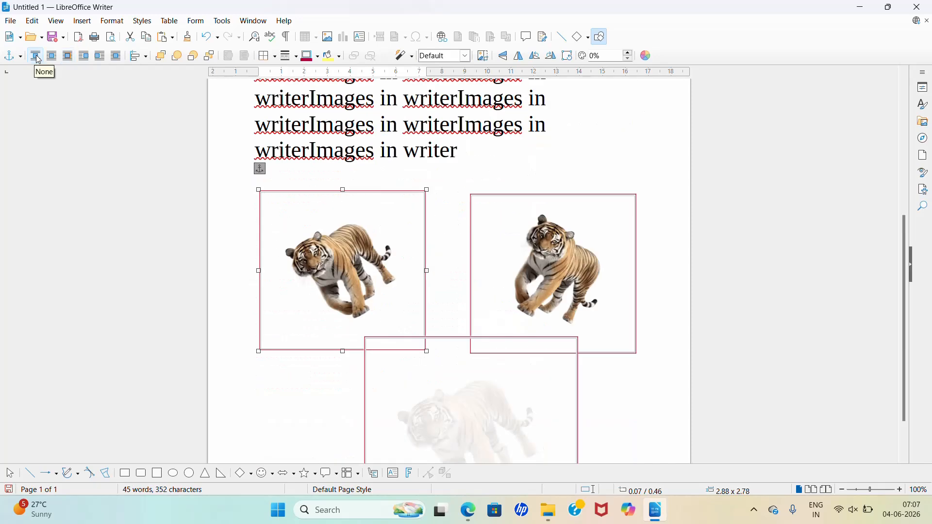
Step: Move the unwrapped tiger picture up from below the text into a gap between its last lines
scroll(331, 339, up, 3)
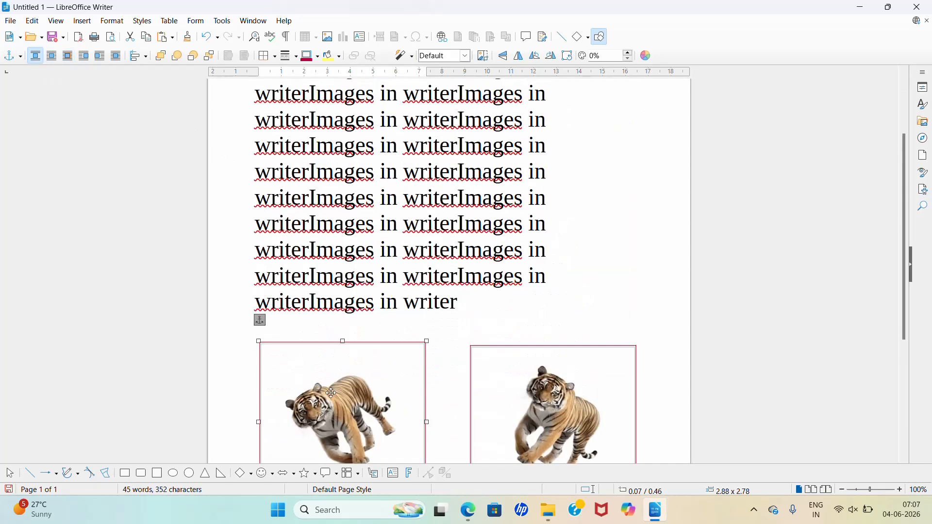
drag(332, 393, 391, 326)
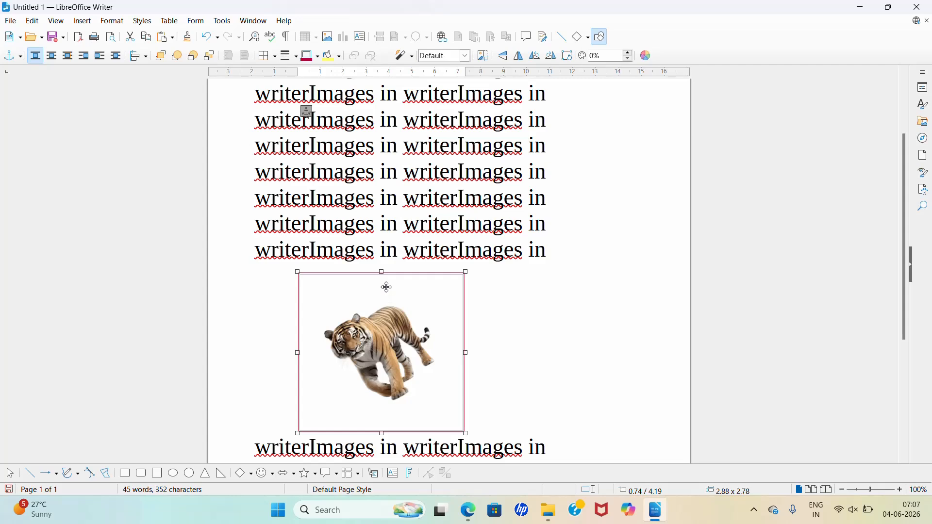
scroll(387, 287, up, 1)
scroll(387, 286, down, 3)
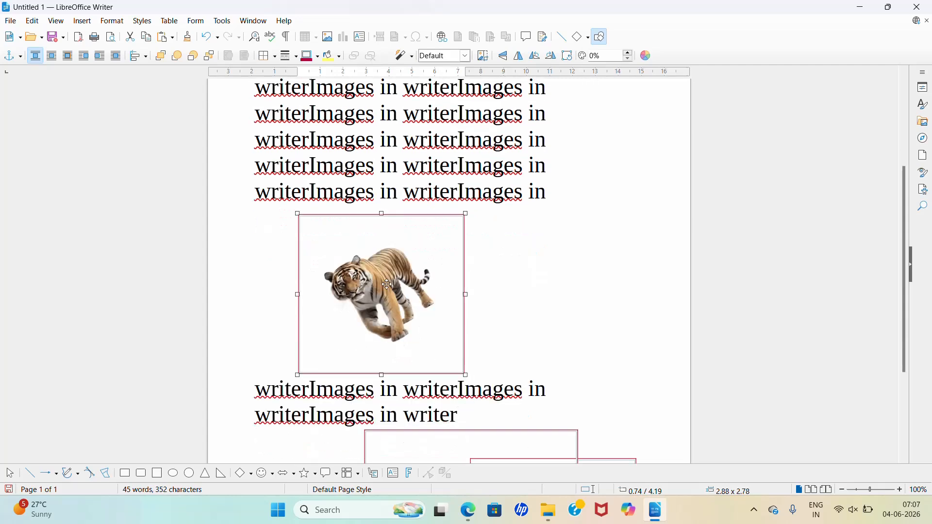
Step: Set the tiger picture's text wrap to Parallel and move it up among the first text lines on the page's left half
click(52, 56)
drag(388, 287, 407, 165)
scroll(436, 209, up, 2)
drag(401, 271, 394, 221)
scroll(394, 221, up, 2)
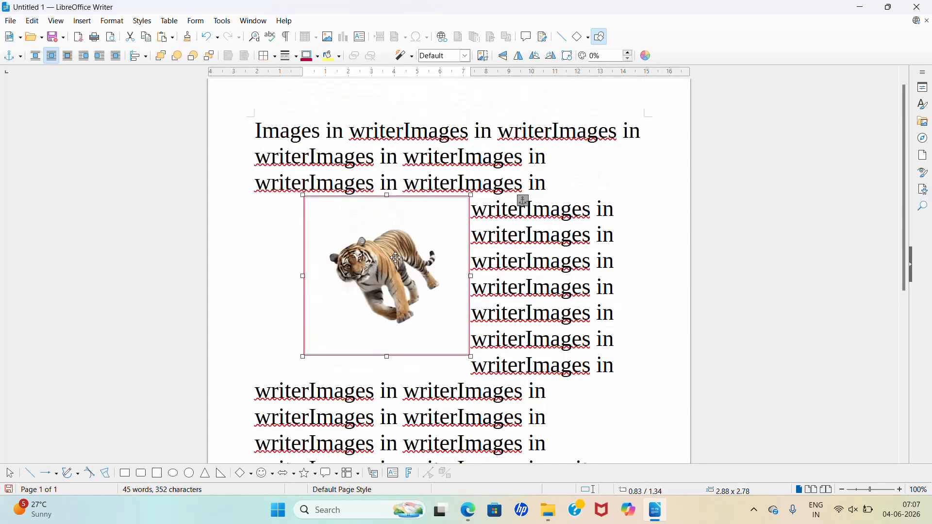
drag(397, 257, 360, 262)
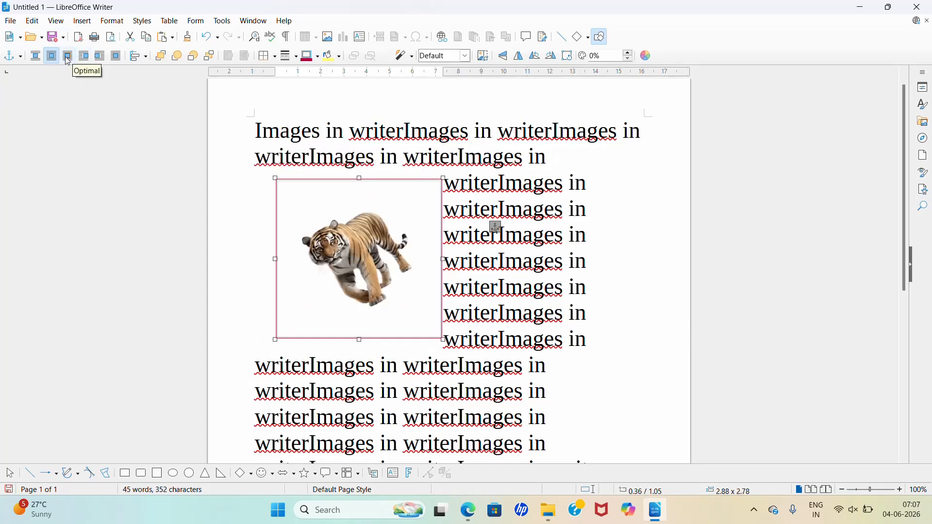
Step: Wrap text only before the tiger picture placed on the page's right half, and only after it when placed on the left half
click(84, 57)
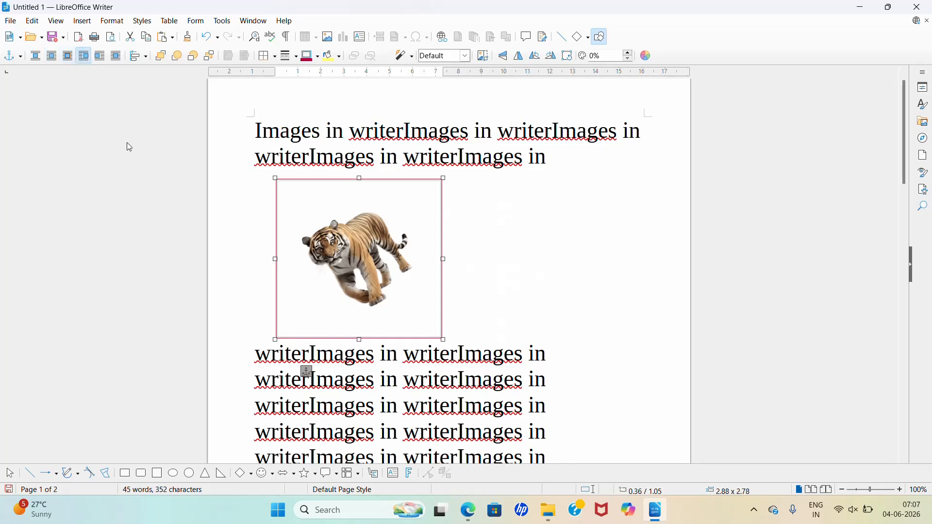
drag(392, 274, 539, 269)
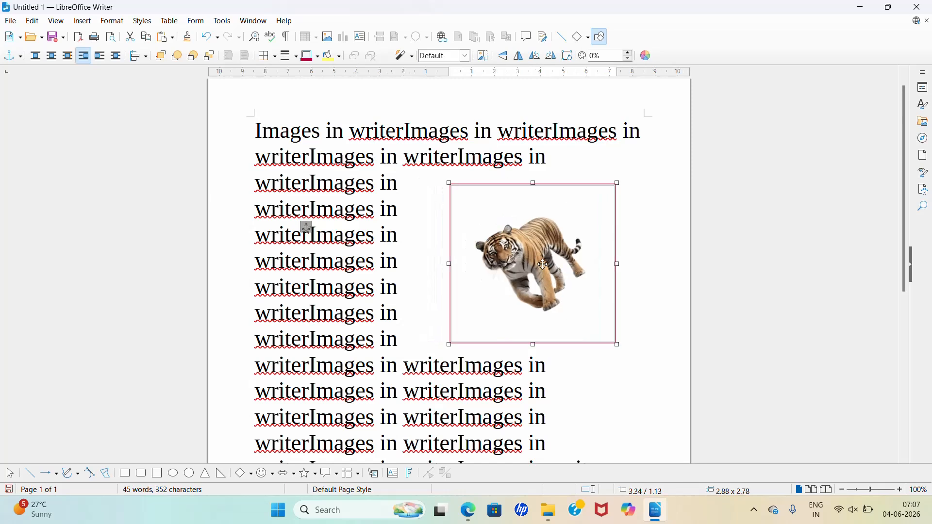
click(100, 56)
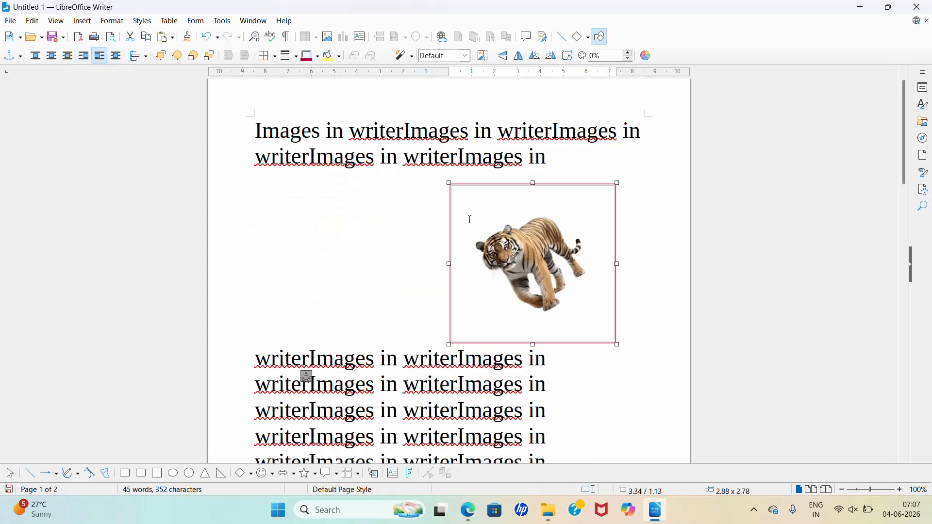
drag(430, 233, 289, 270)
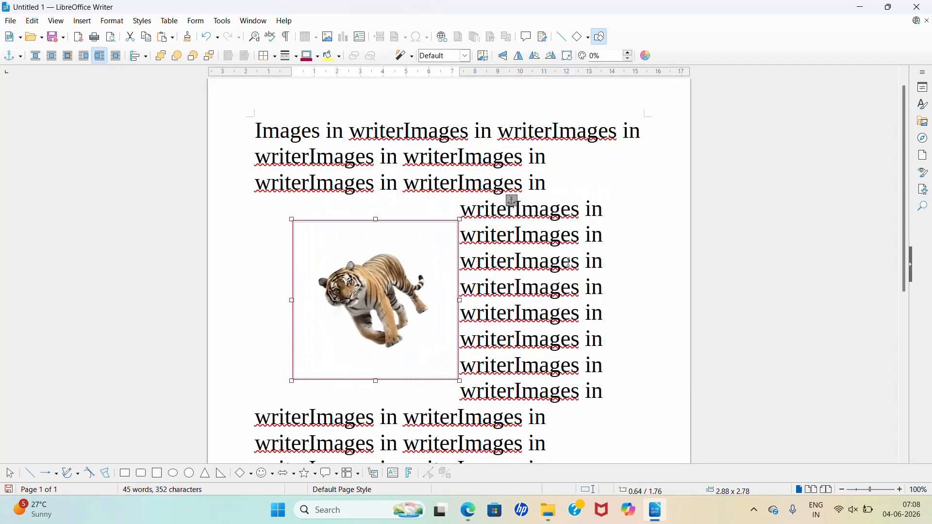
drag(396, 272, 342, 275)
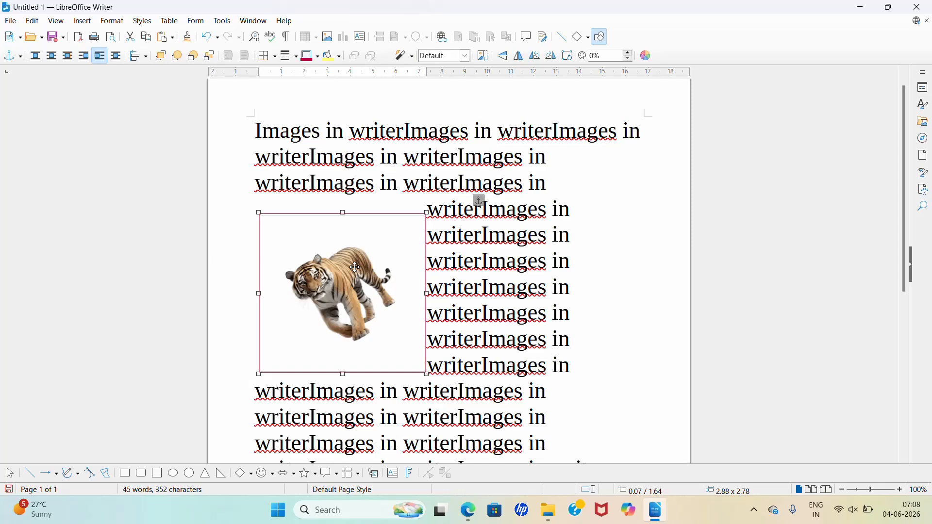
Step: Set the tiger picture's text wrap to Through and move it around over the text lines
click(116, 56)
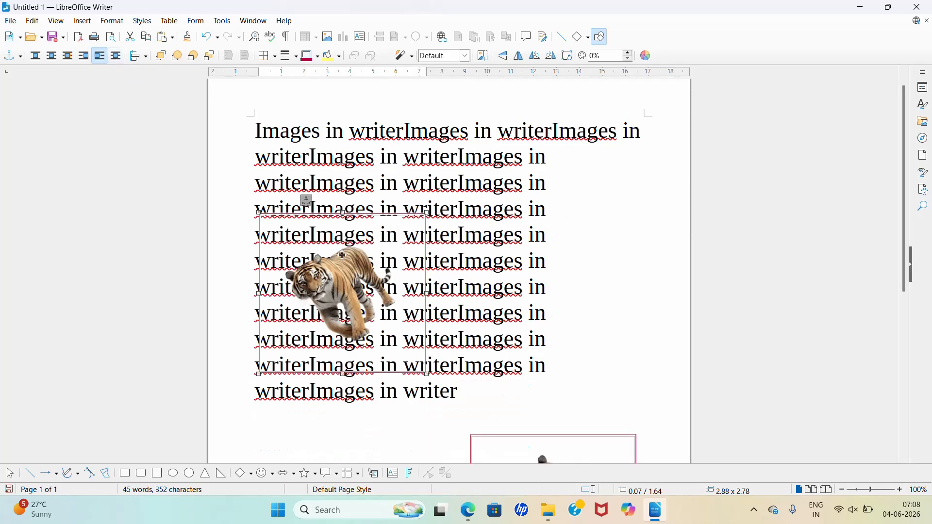
drag(342, 281, 471, 309)
drag(510, 311, 607, 339)
drag(525, 329, 335, 359)
drag(395, 327, 401, 258)
Step: Move the tiger picture back below the text, onto the page's left half beside the second picture
scroll(404, 244, down, 2)
drag(404, 190, 397, 234)
scroll(397, 236, down, 1)
drag(407, 186, 360, 319)
scroll(370, 261, down, 1)
scroll(369, 272, up, 1)
scroll(361, 317, down, 3)
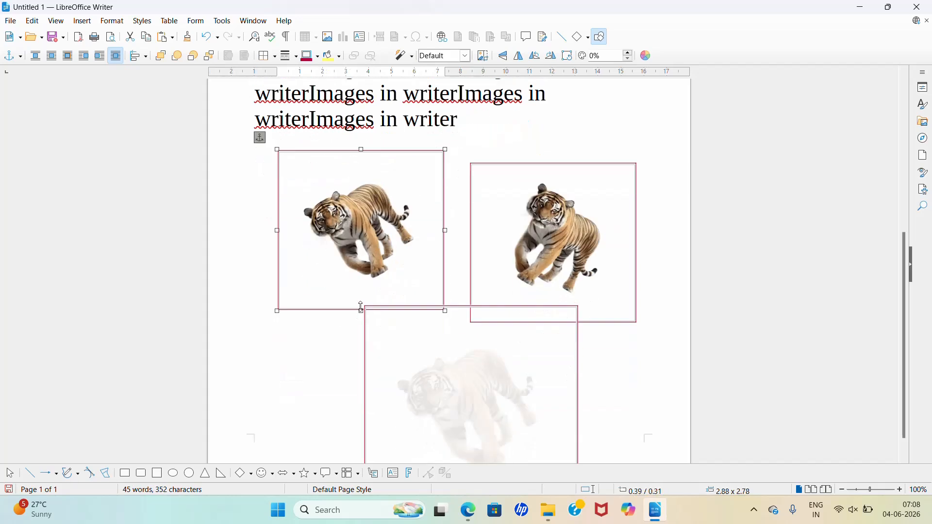
Step: Reposition the three tiger pictures closer together so that the faded one overlaps both others
drag(362, 276, 365, 316)
drag(460, 404, 445, 310)
drag(541, 165, 509, 164)
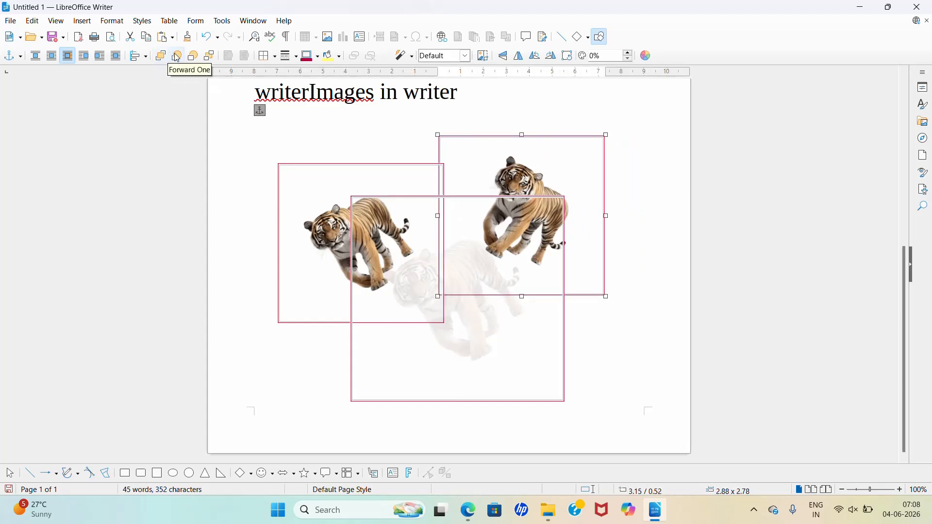
Step: Bring the left tiger picture to the front, and return it behind the others with Back One and Send to Back
scroll(370, 247, up, 3)
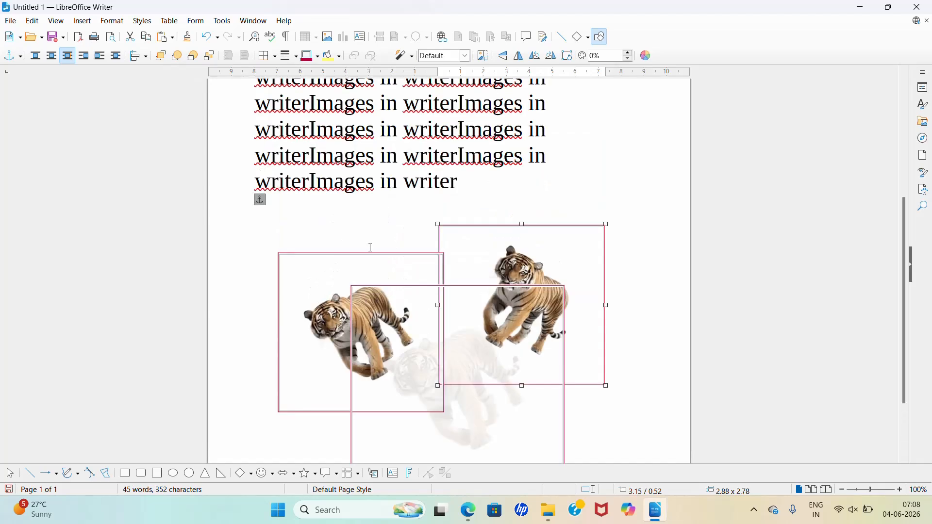
click(371, 265)
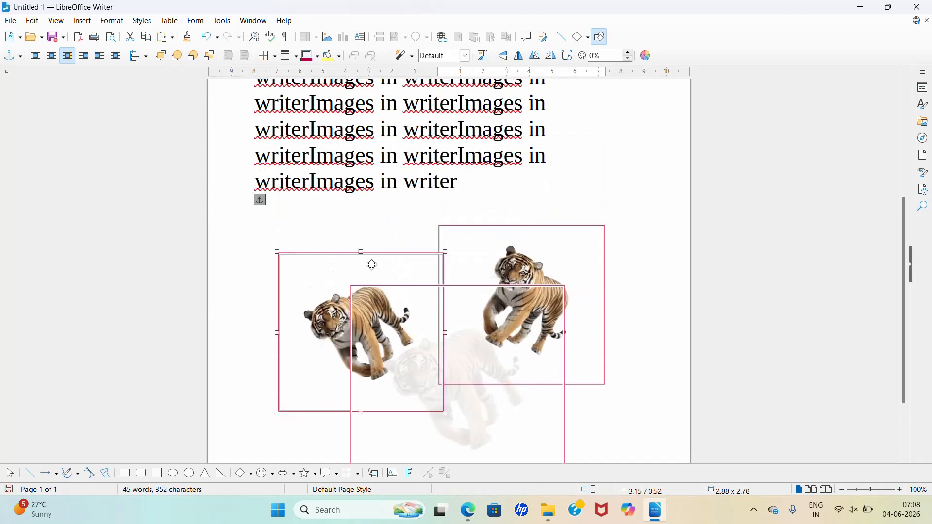
click(161, 57)
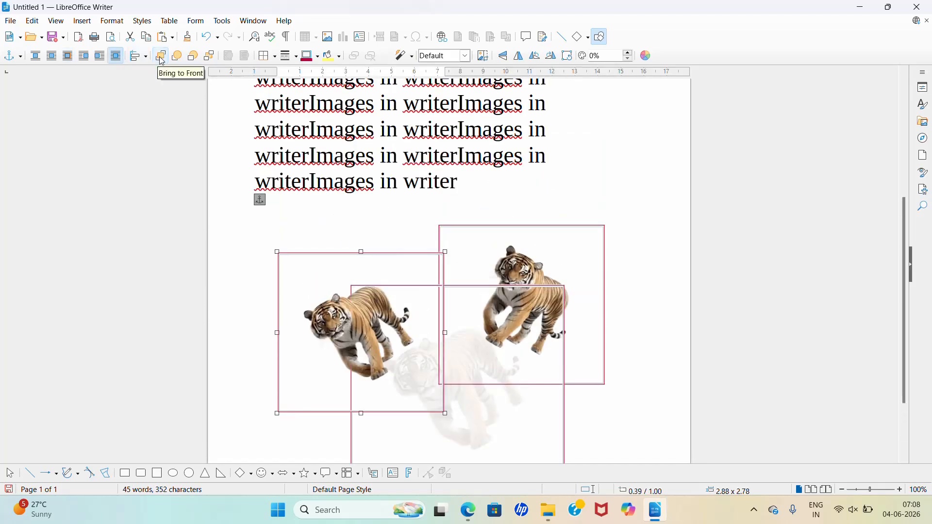
click(193, 56)
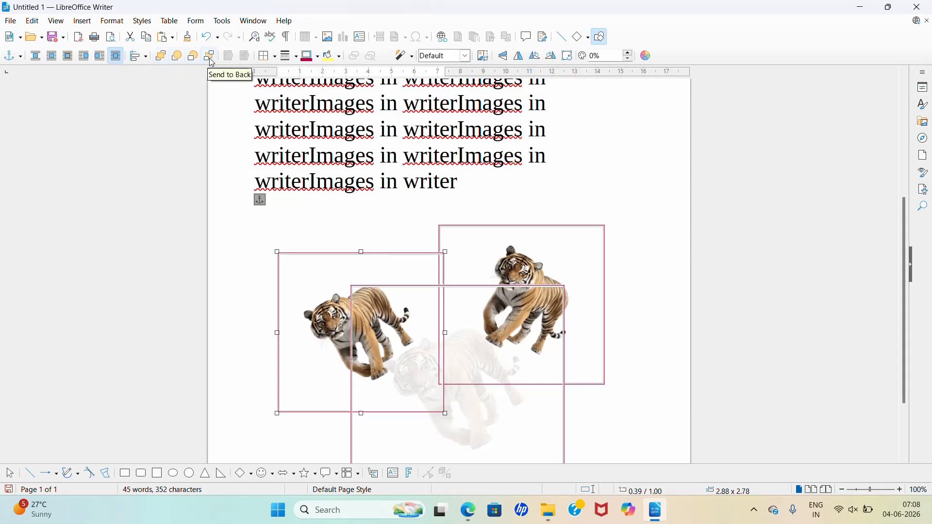
click(211, 61)
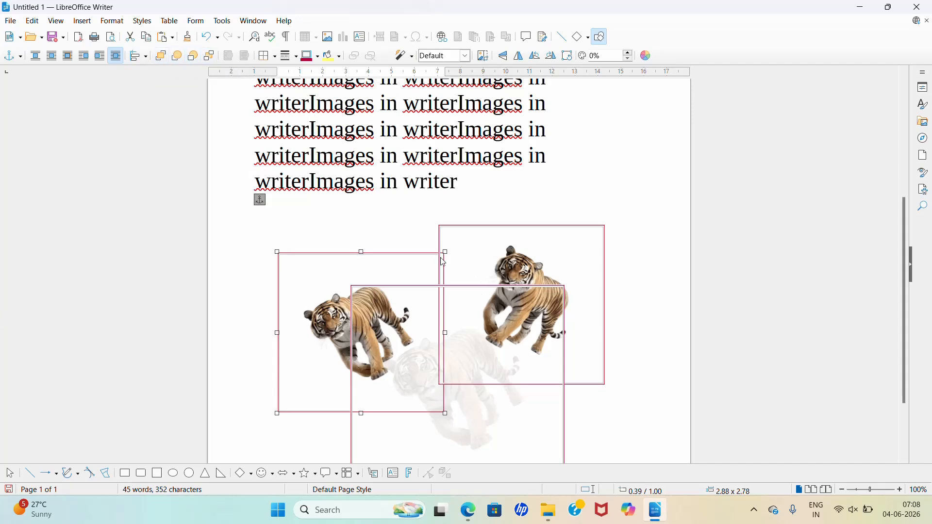
Step: Move the three overlapping tiger pictures apart and shrink the faded lower one to about 2.87 x 2.76
drag(357, 266, 343, 215)
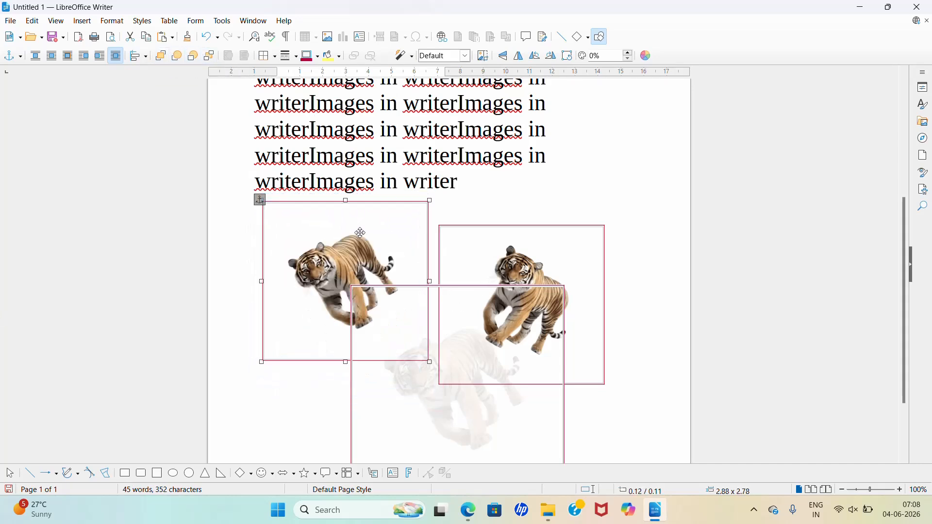
drag(475, 262, 531, 221)
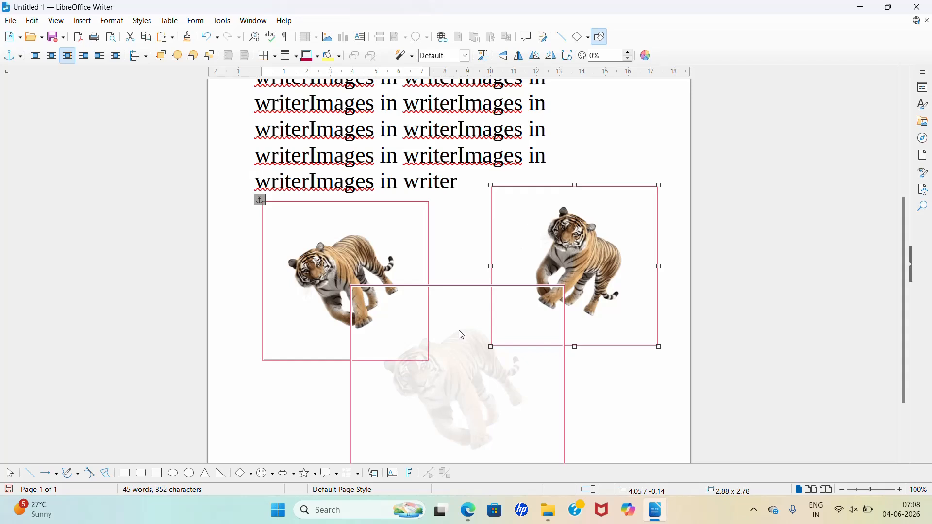
scroll(461, 329, down, 3)
click(462, 314)
drag(459, 293, 460, 339)
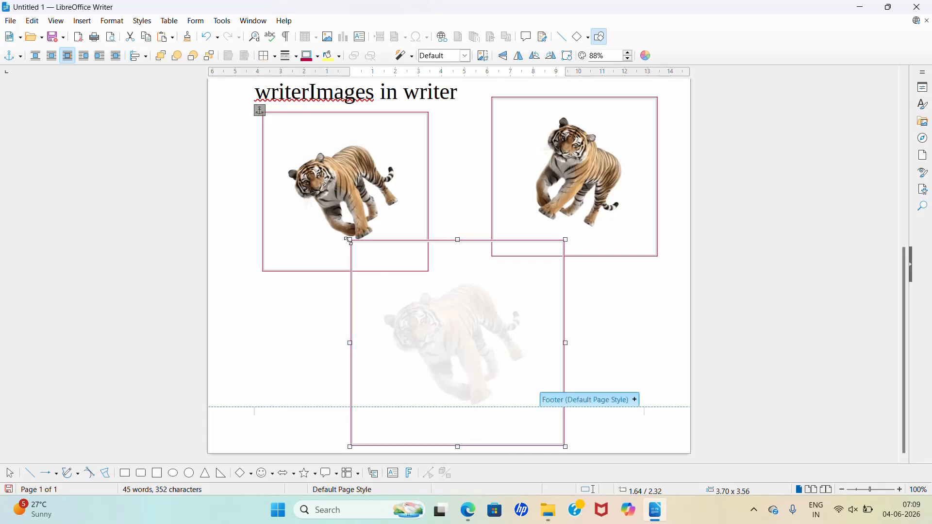
drag(350, 241, 398, 287)
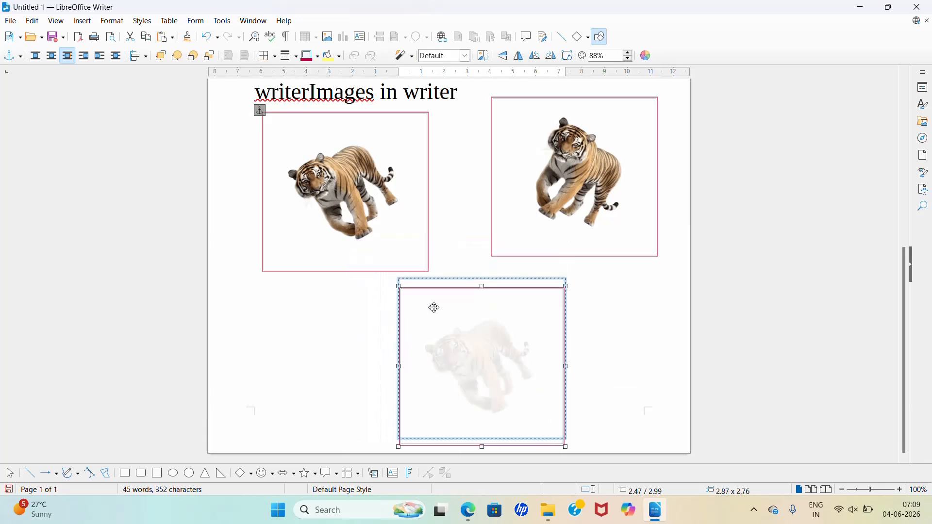
scroll(363, 284, up, 6)
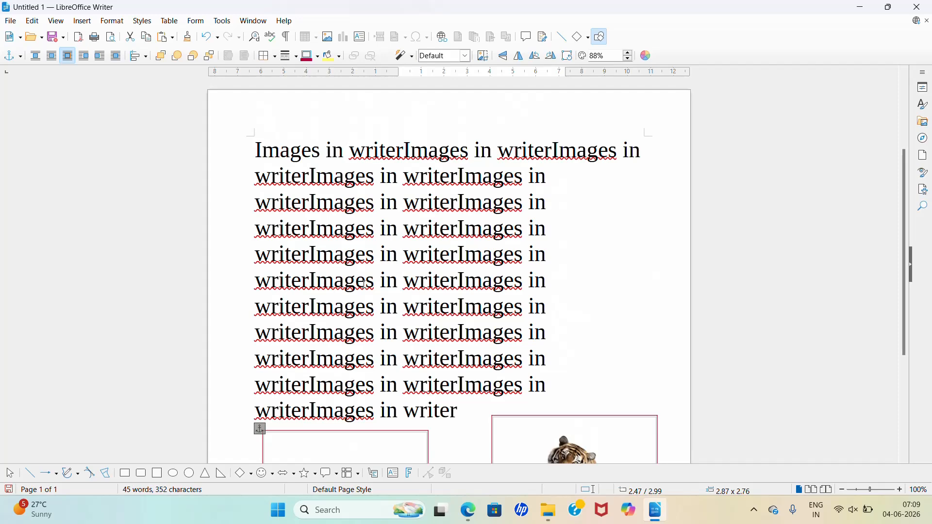
scroll(447, 214, down, 5)
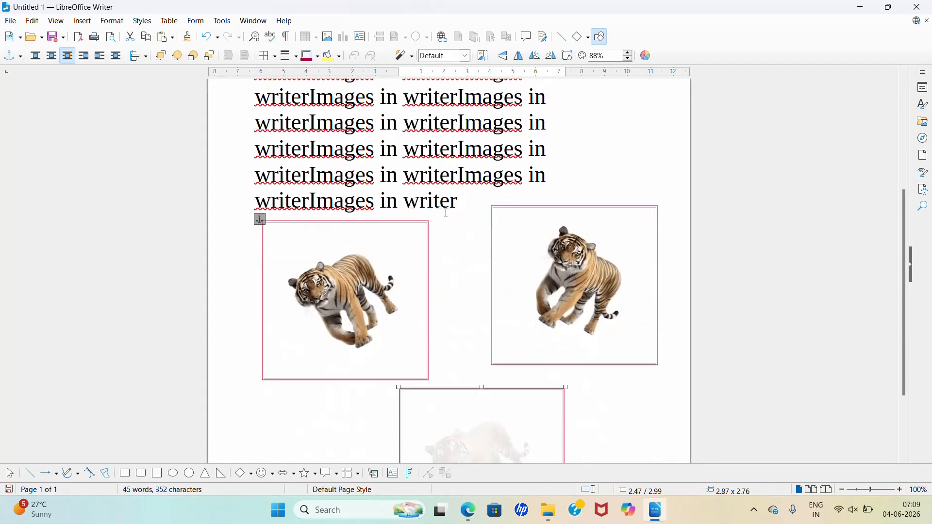
scroll(447, 214, down, 3)
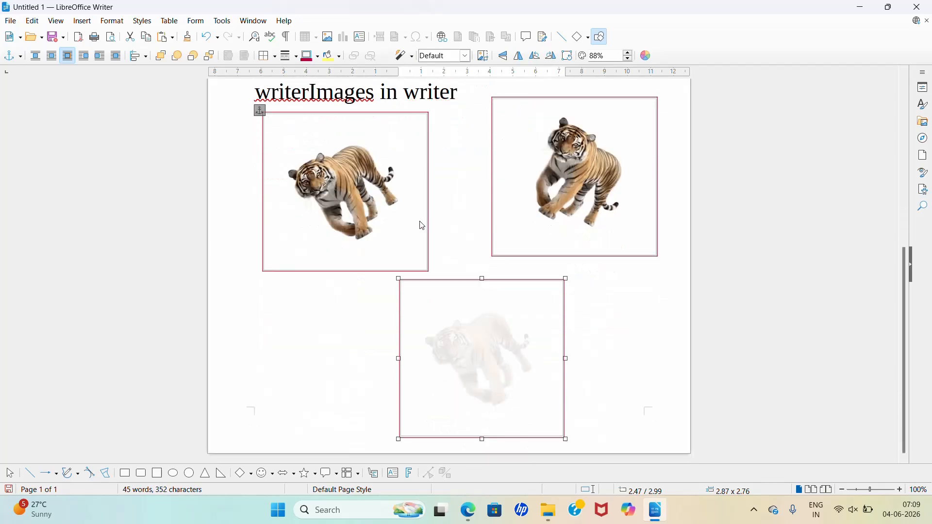
click(758, 516)
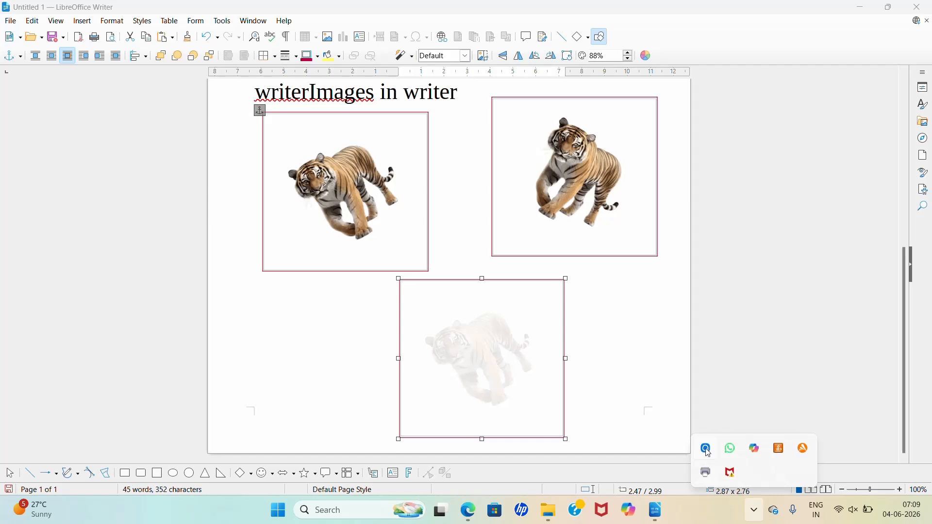